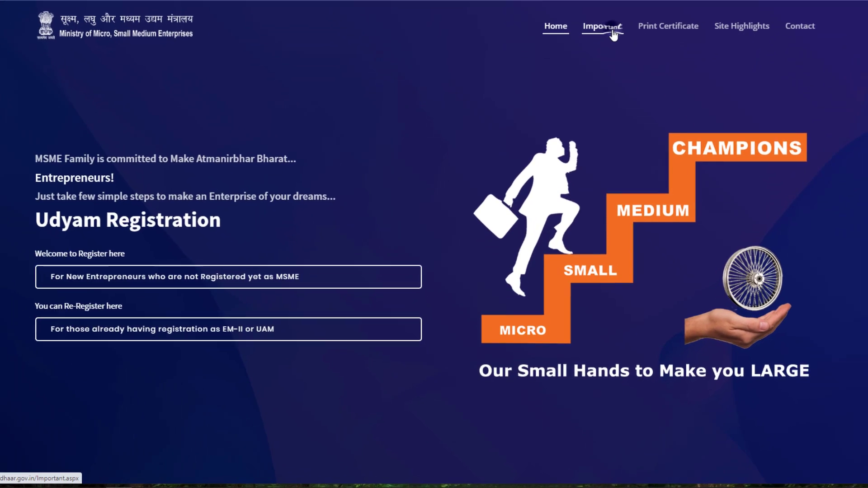
click(590, 79)
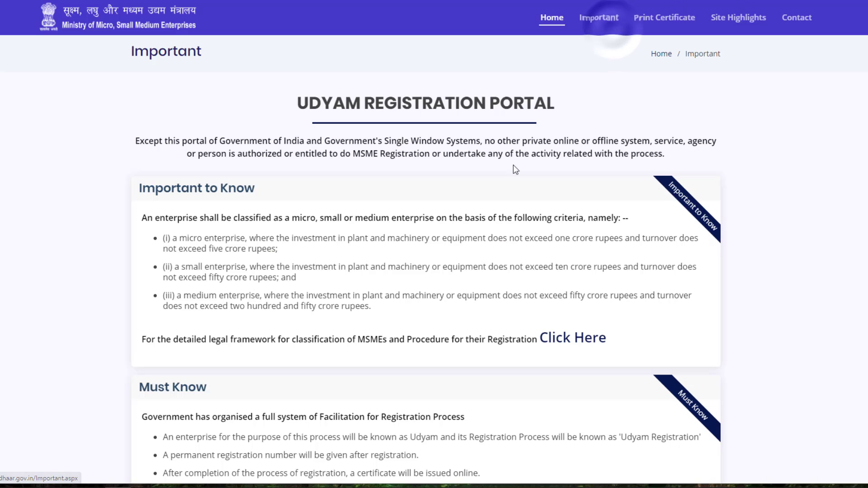
scroll(291, 210, down, 1)
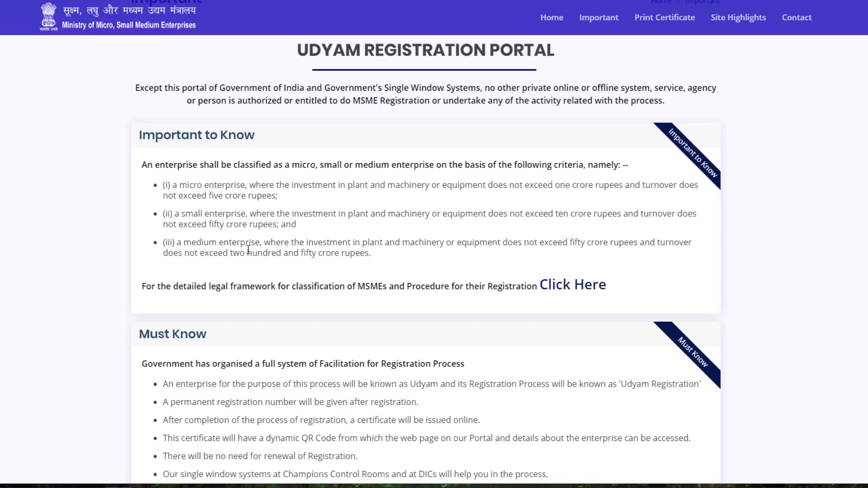
Start a new-entrepreneur registration and enter the entrepreneur's Aadhaar number and name
click(549, 18)
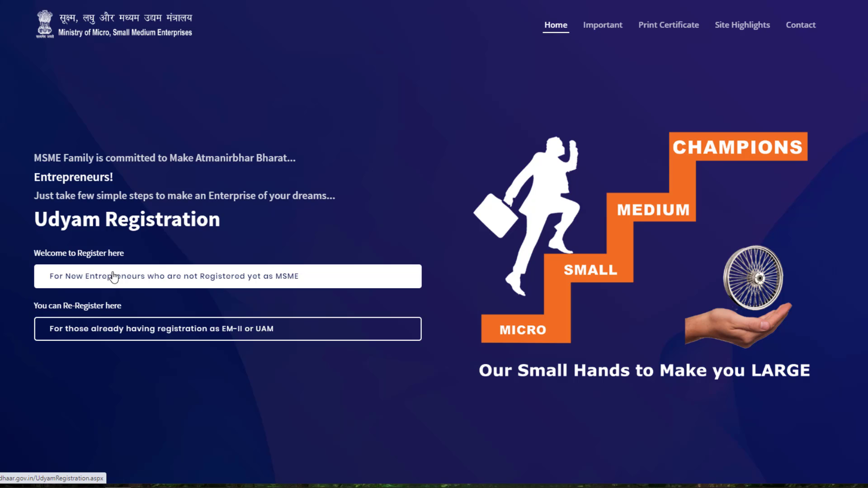
click(151, 276)
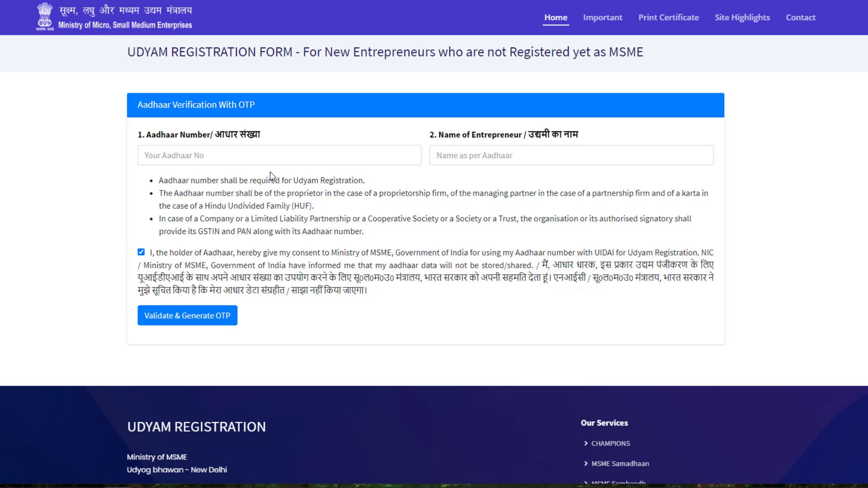
click(271, 155)
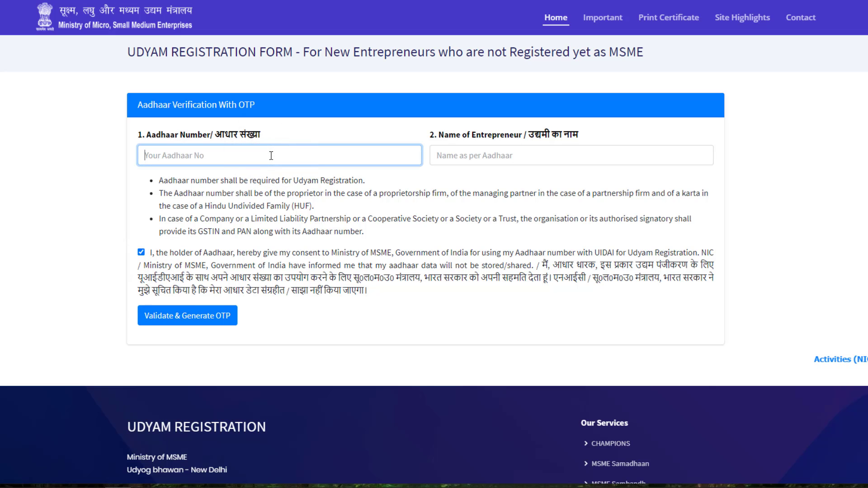
click(458, 155)
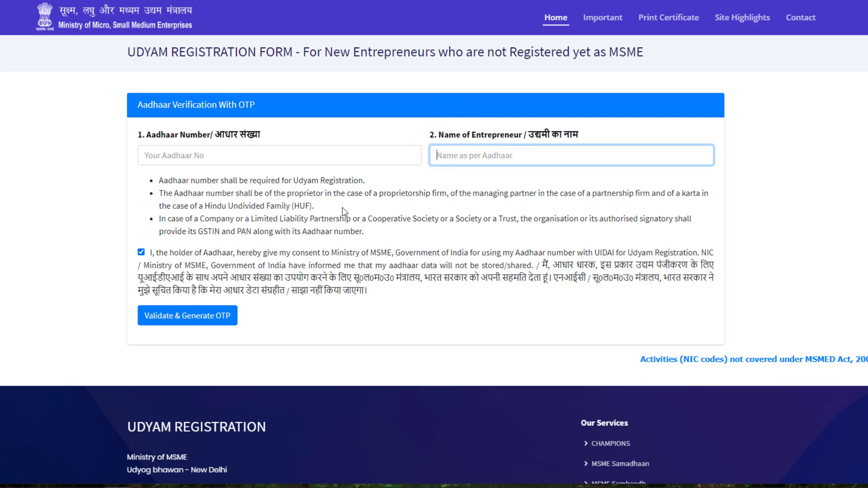
Request the Aadhaar OTP, enter the received code and validate it
click(184, 321)
click(185, 333)
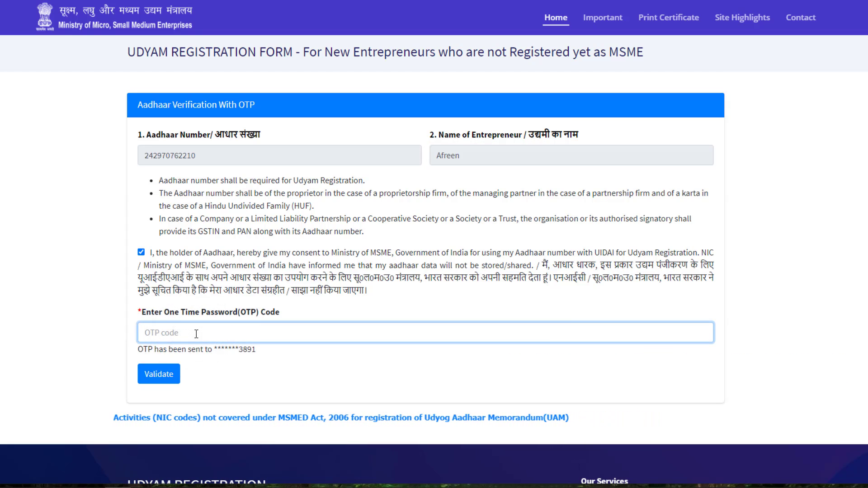
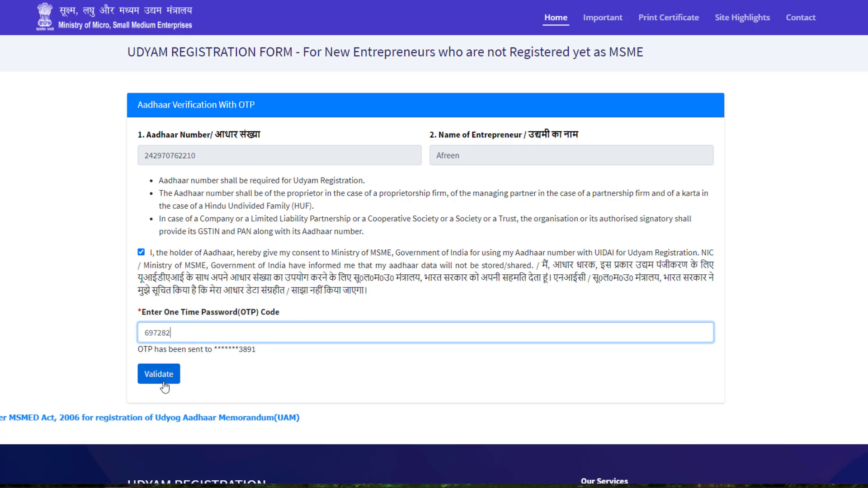
click(164, 383)
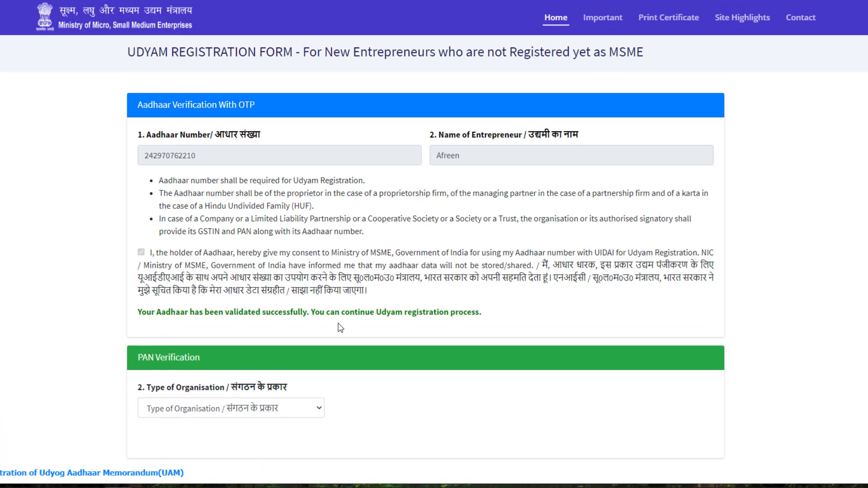
Set the Type of Organisation to 1. Proprietary
scroll(340, 328, down, 5)
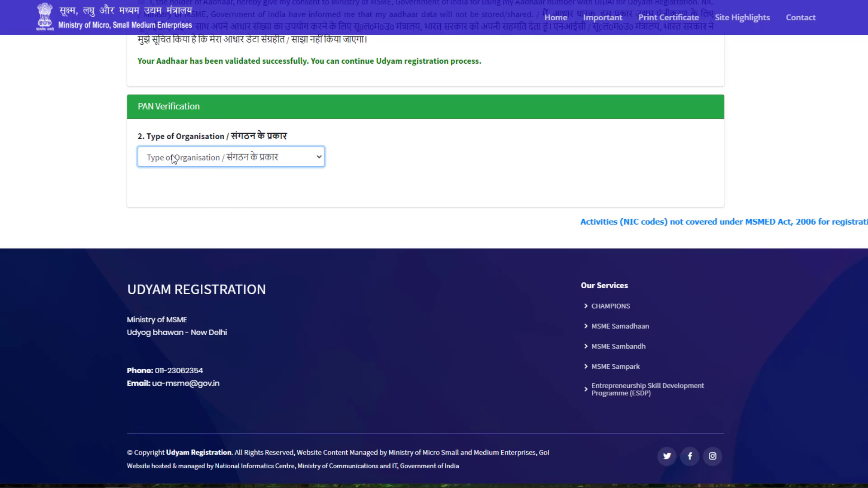
click(224, 161)
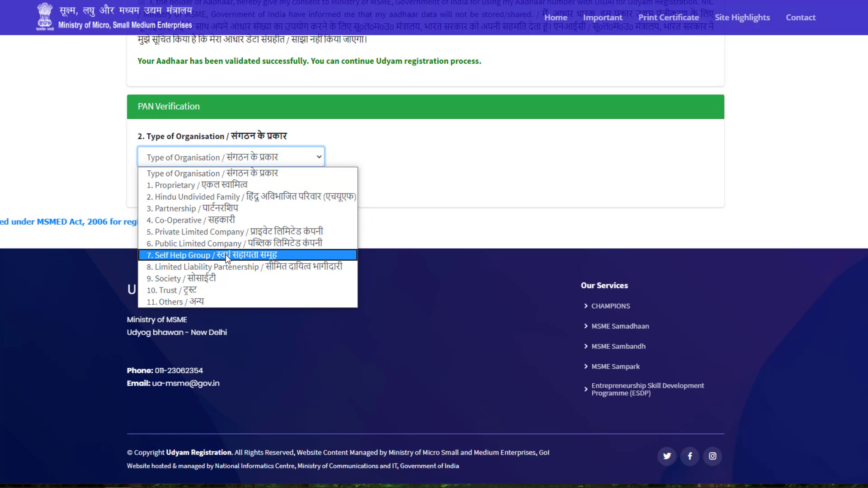
click(199, 186)
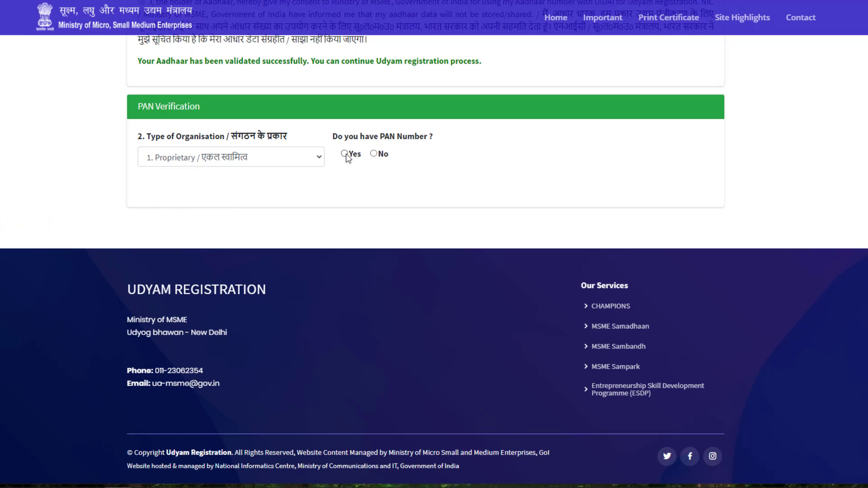
Answer Yes to having a PAN, enter the entrepreneur's PAN and validate it
click(345, 155)
click(570, 157)
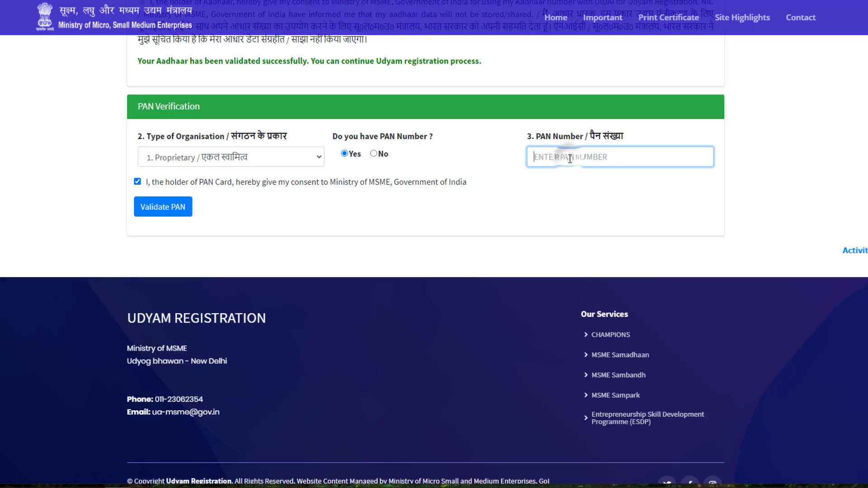
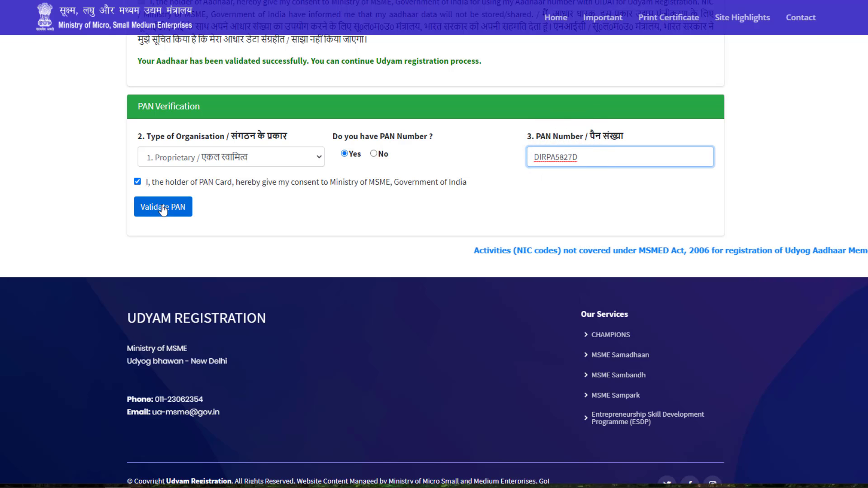
click(163, 208)
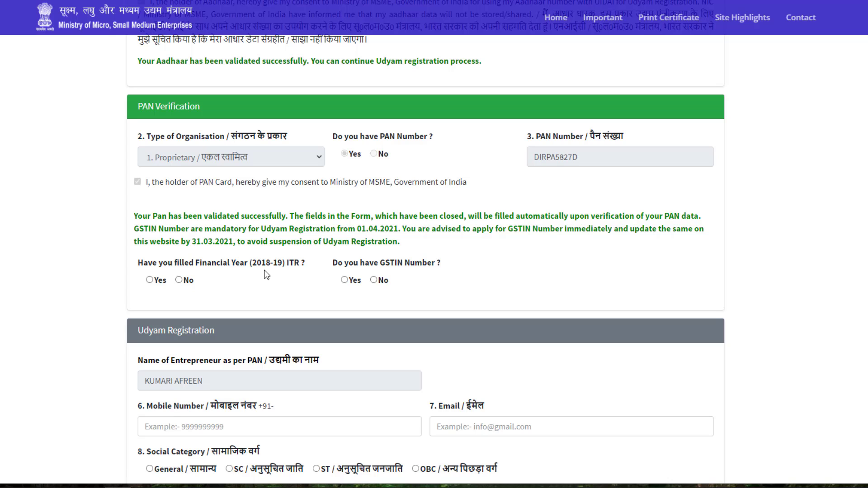
Answer No for ITR and GSTIN; set category General, gender Female, not physically handicapped
click(180, 280)
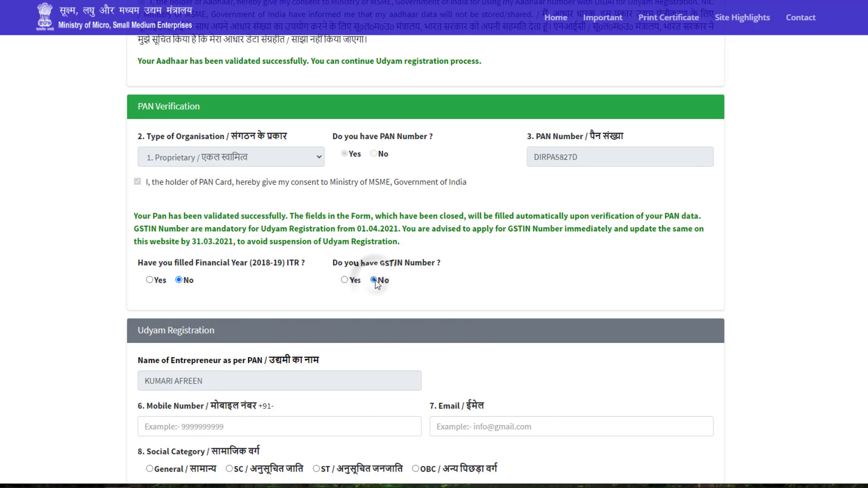
scroll(228, 166, down, 5)
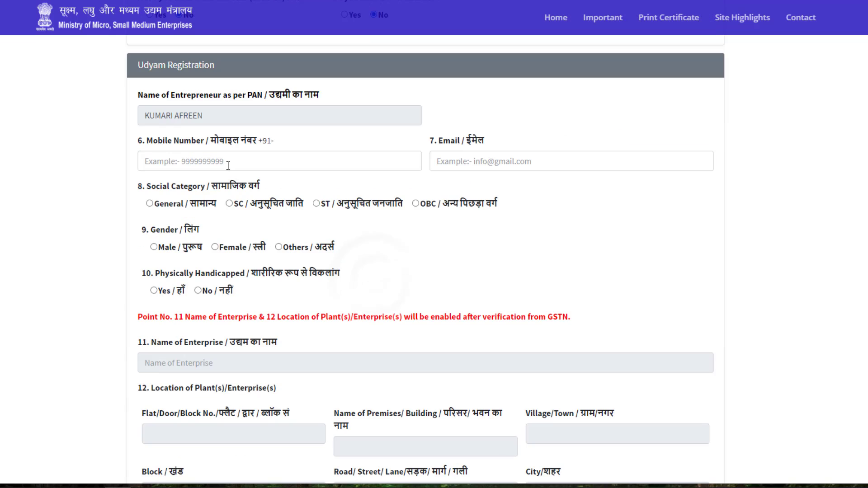
click(296, 160)
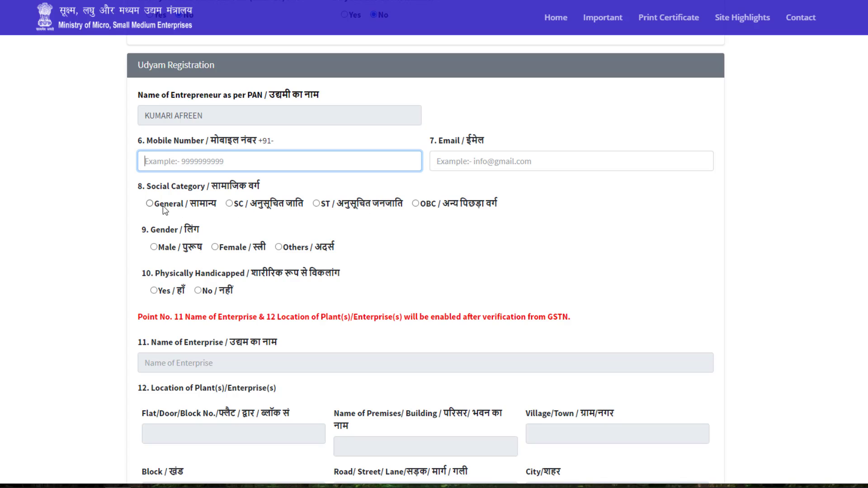
click(150, 203)
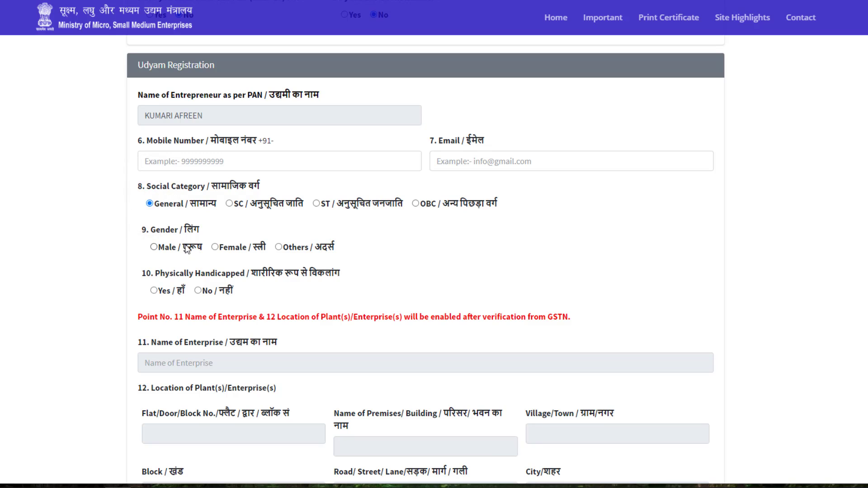
click(215, 248)
click(200, 293)
scroll(202, 294, down, 10)
click(226, 163)
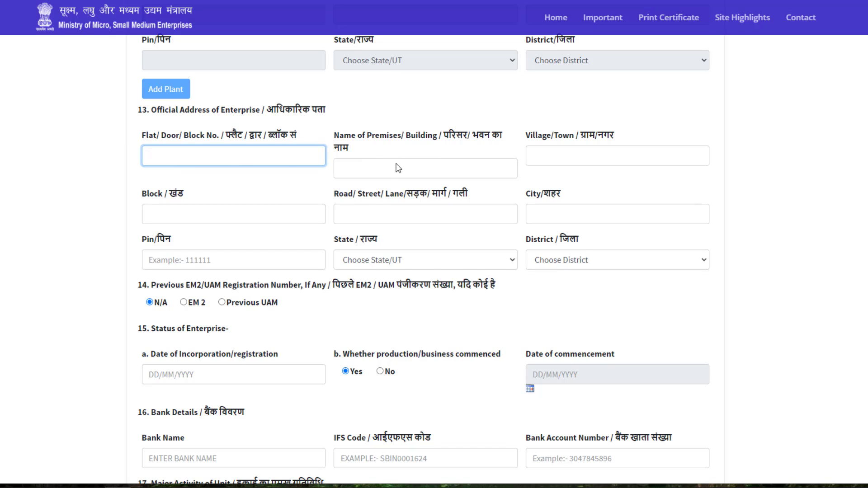
Pick 1 May 2020 in the Date of Incorporation calendar, two months back
click(385, 173)
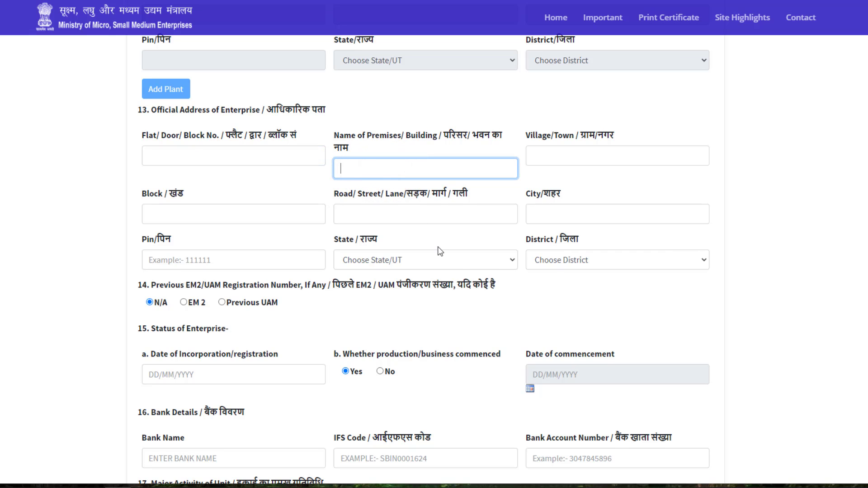
scroll(248, 306, down, 2)
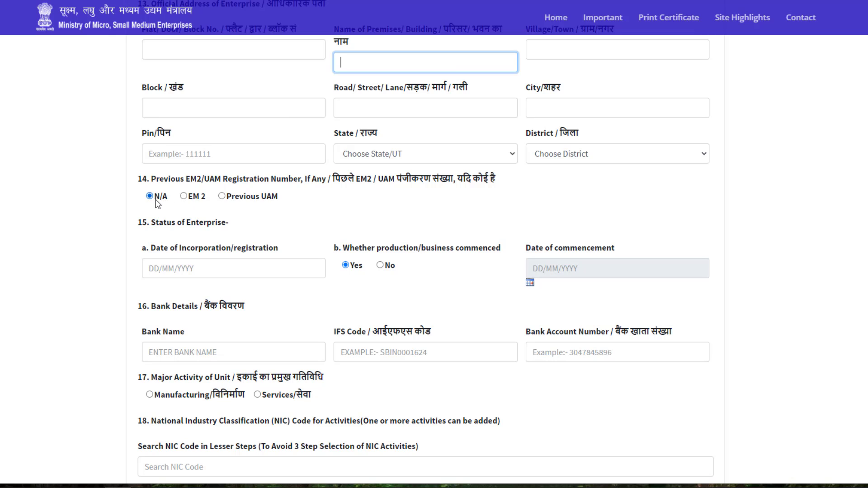
scroll(197, 165, down, 2)
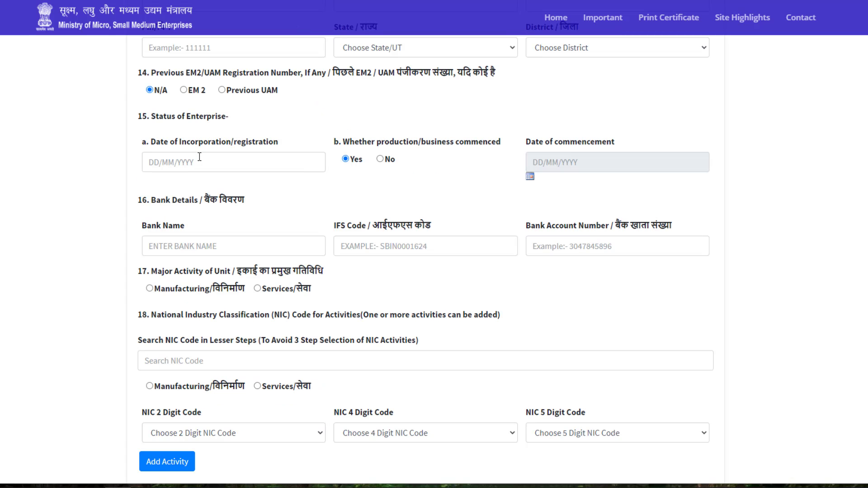
click(201, 162)
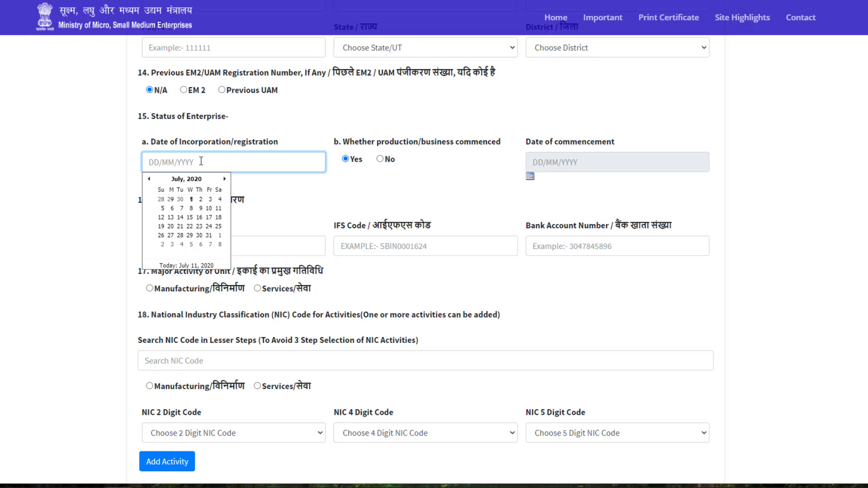
click(148, 180)
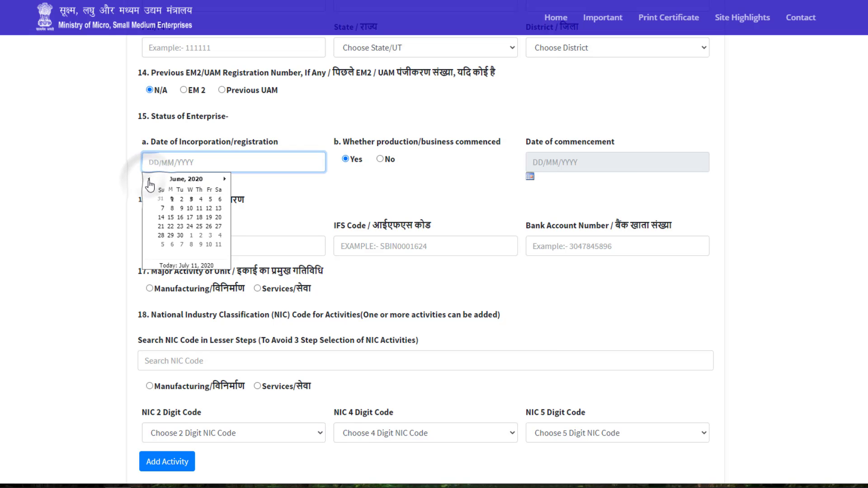
click(149, 179)
click(210, 199)
scroll(210, 199, down, 2)
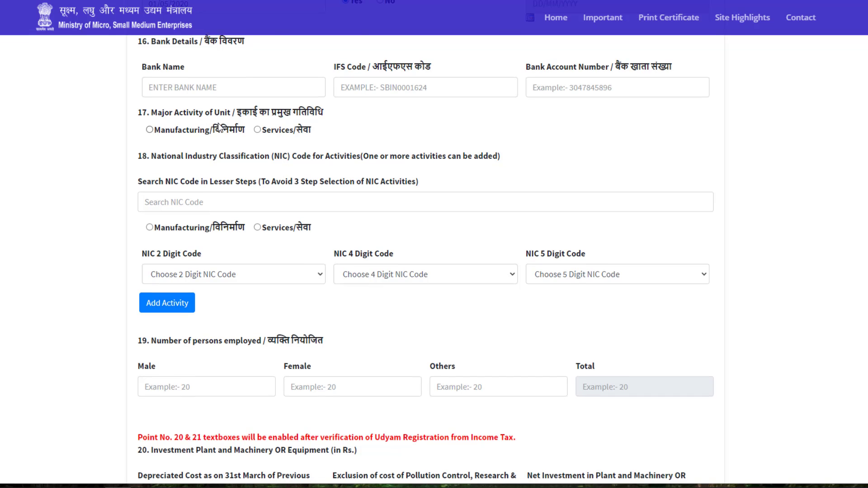
Set the major activity to Services and search NIC codes for 'posta'
click(265, 136)
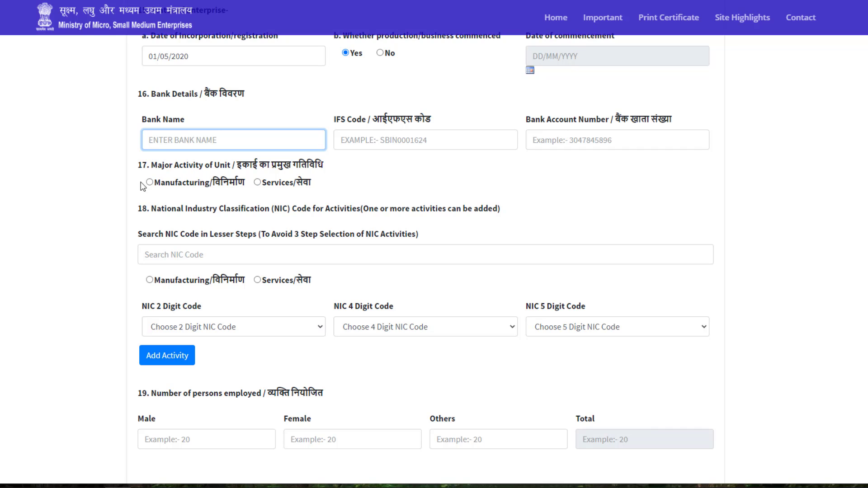
click(257, 182)
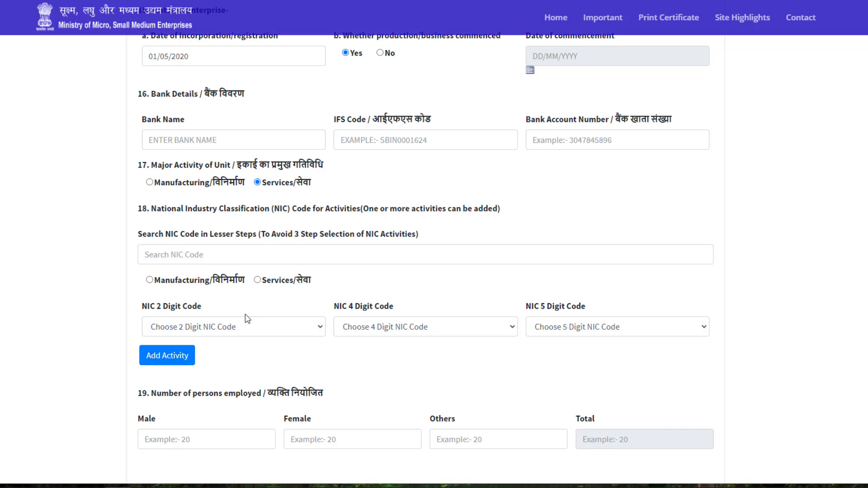
click(224, 256)
text(port)
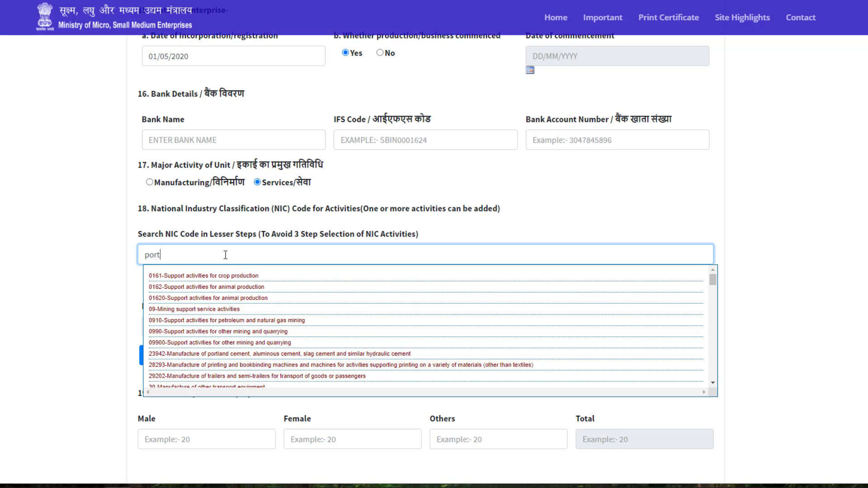
double_click(183, 254)
text(posta)
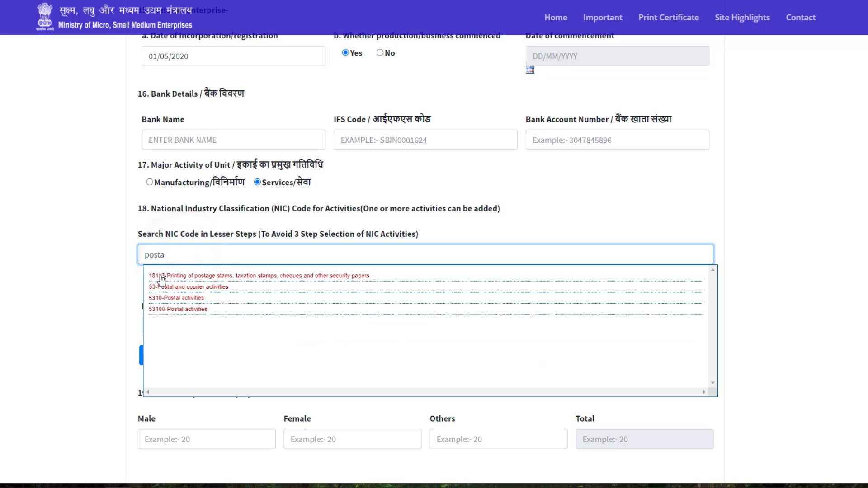
Choose 5310-Postal activities with 5-digit code 53100 and add it to the list
click(175, 299)
click(614, 327)
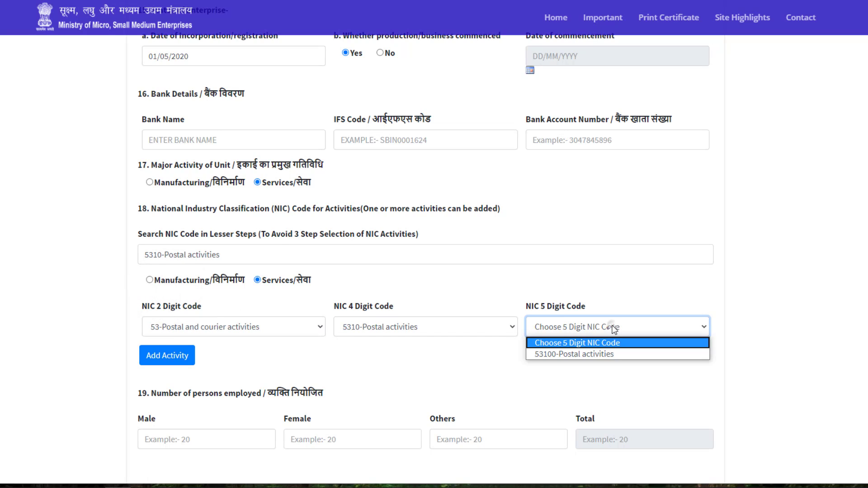
click(583, 356)
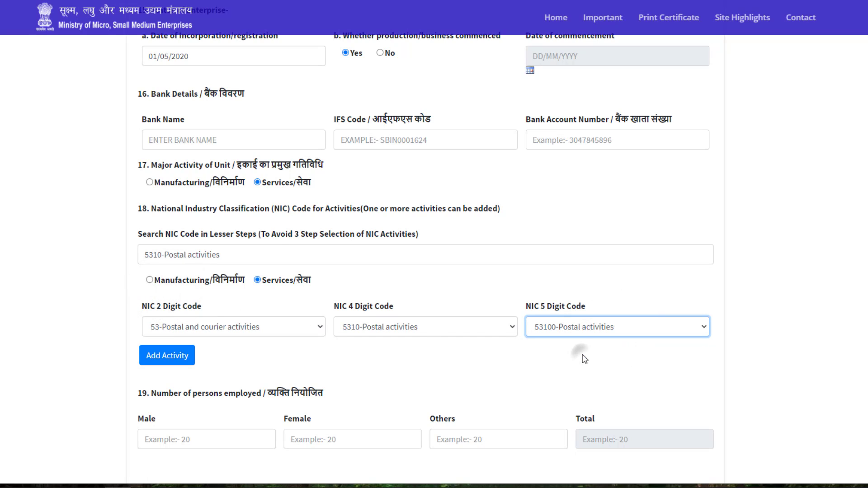
click(172, 356)
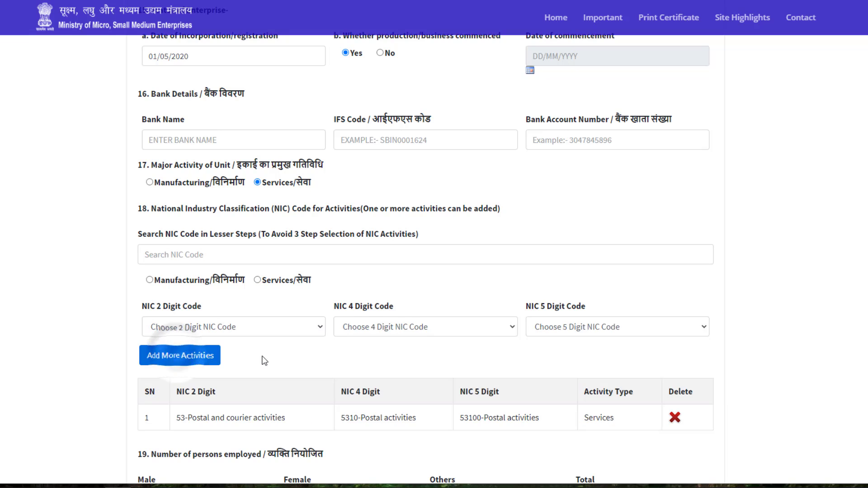
Delete the existing row and add Services activity 53 / 5320 / 53200-Courier activities
scroll(264, 360, down, 1)
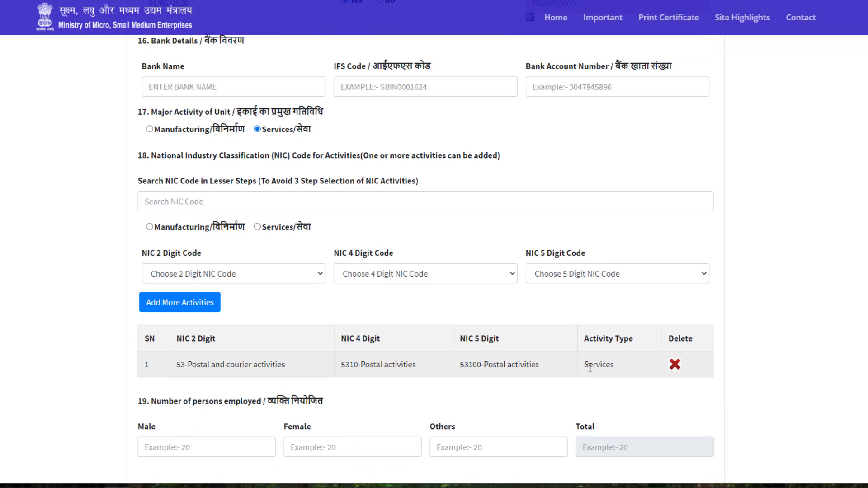
click(675, 364)
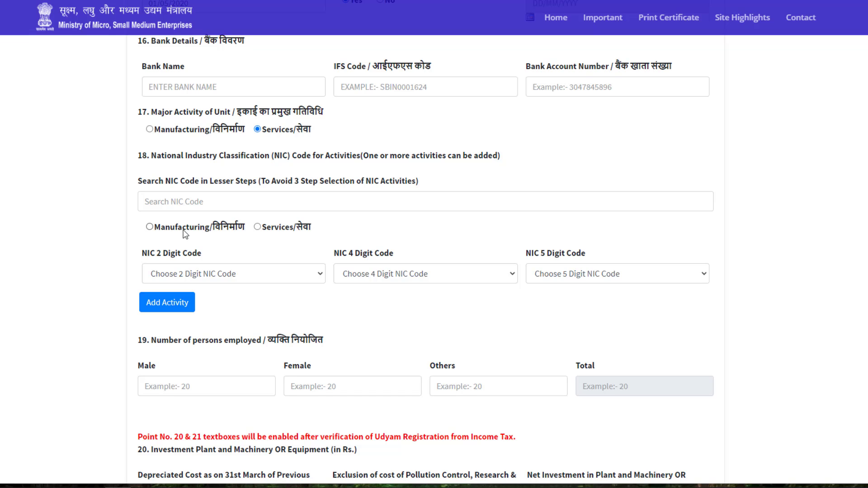
click(258, 227)
click(259, 273)
scroll(254, 222, down, 1)
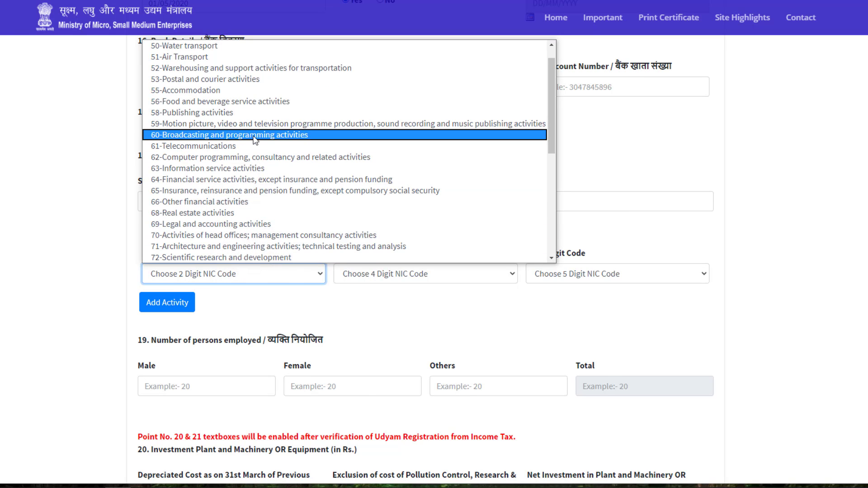
click(206, 80)
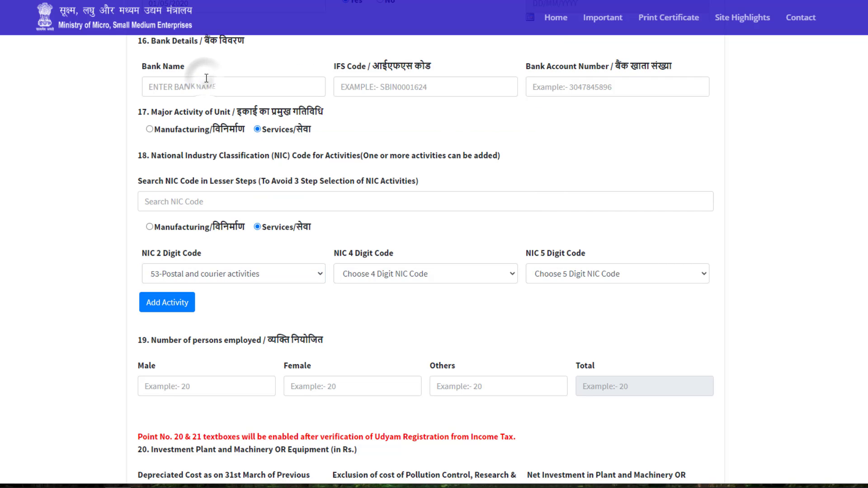
click(427, 275)
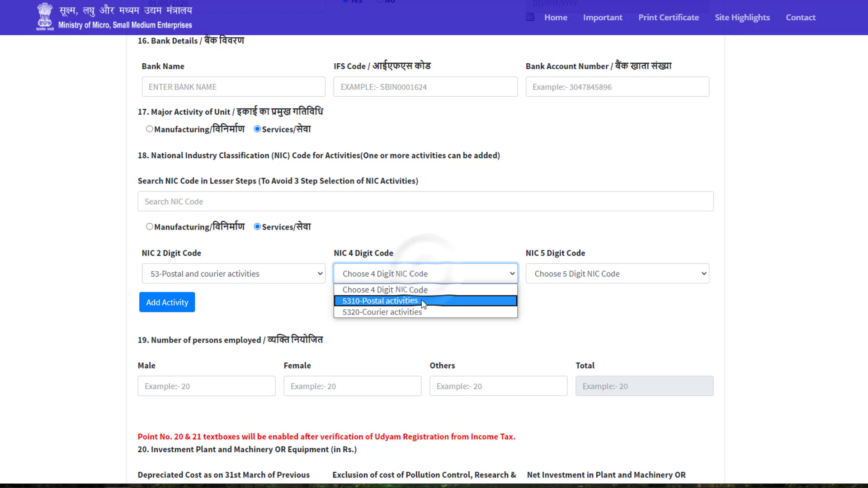
click(427, 310)
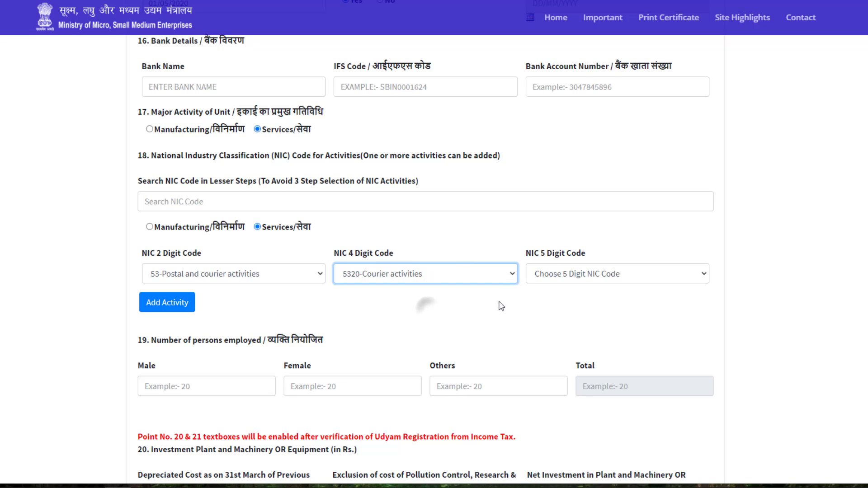
click(597, 273)
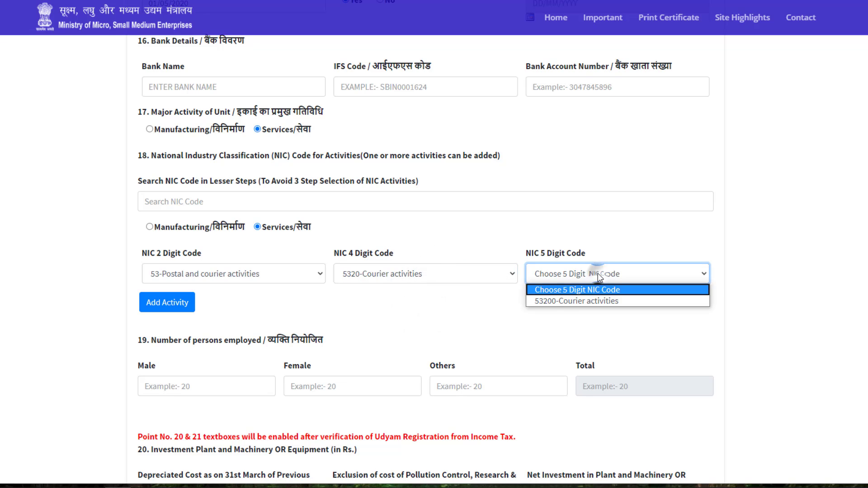
click(593, 302)
click(179, 302)
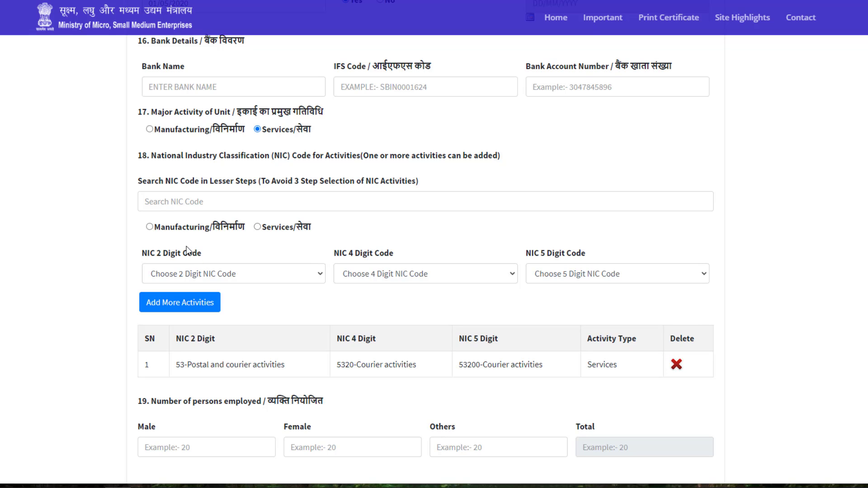
Search 'postal' and add 5310 / 53100-Postal activities as a second row
click(176, 202)
text(p)
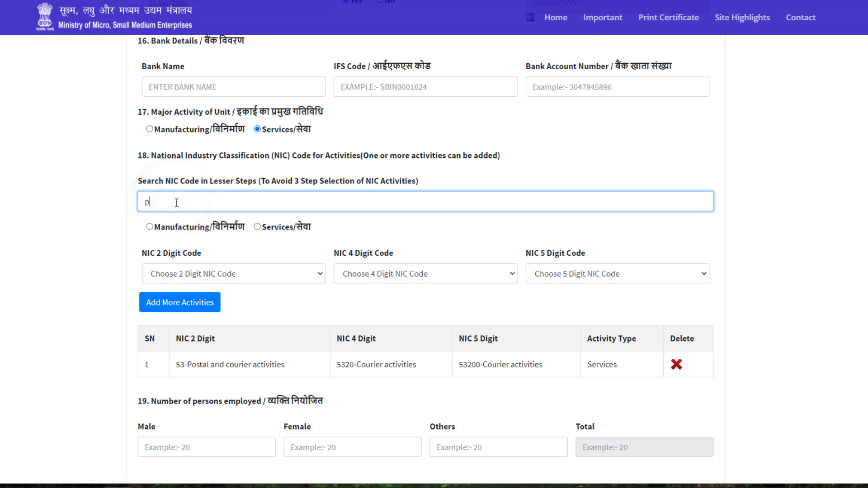
text(ostal)
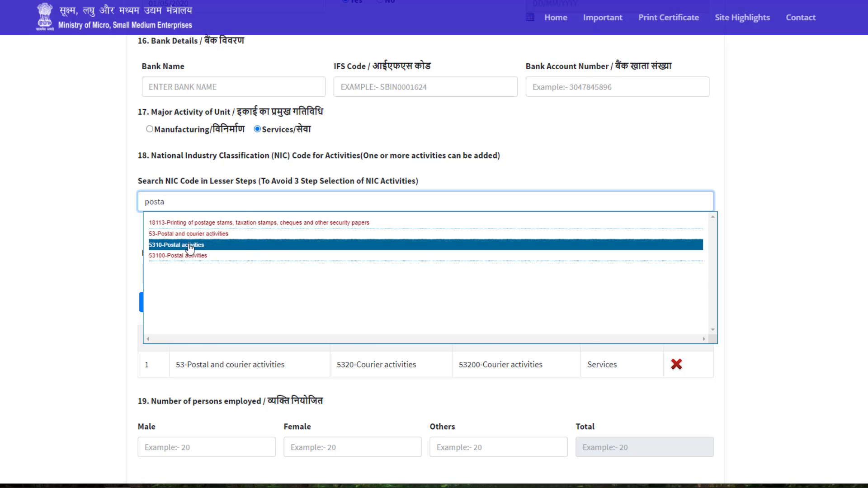
click(188, 244)
click(567, 273)
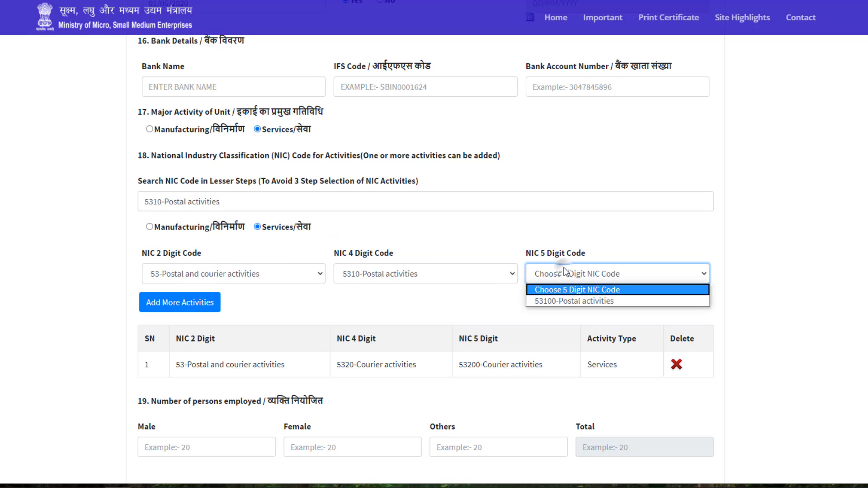
click(572, 302)
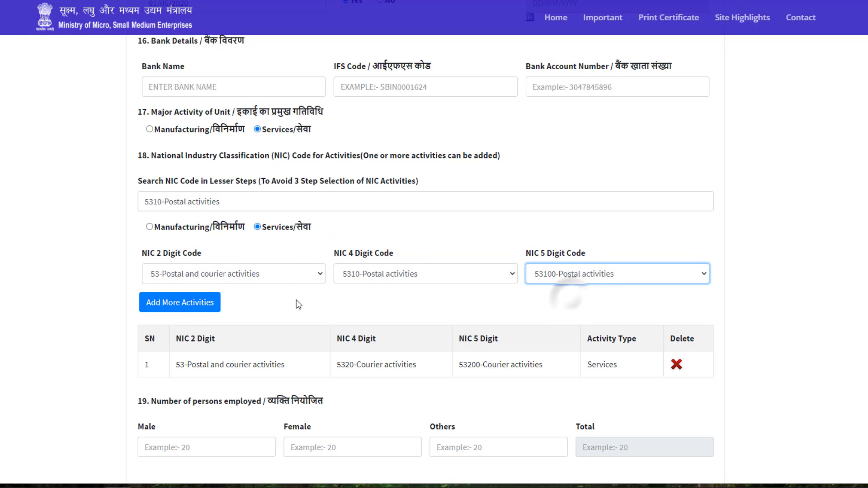
click(193, 307)
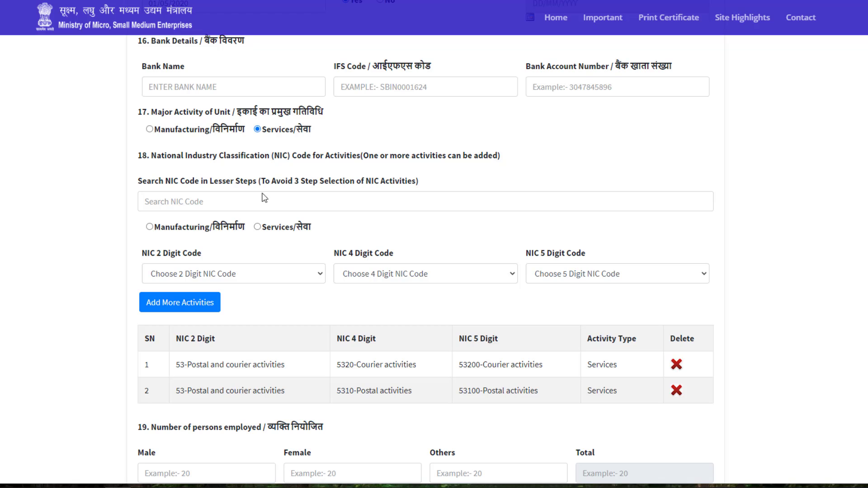
Recheck the Services 2-, 4- and 5-digit NIC code choices, then scroll on
click(216, 199)
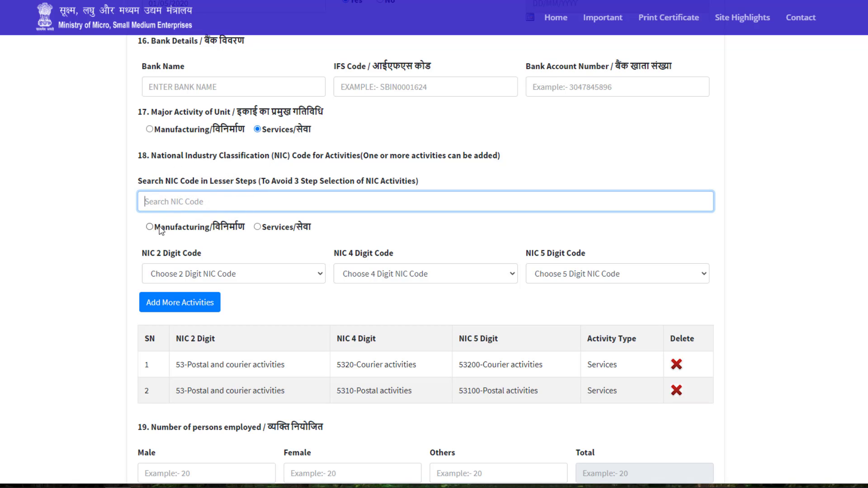
click(231, 273)
click(230, 271)
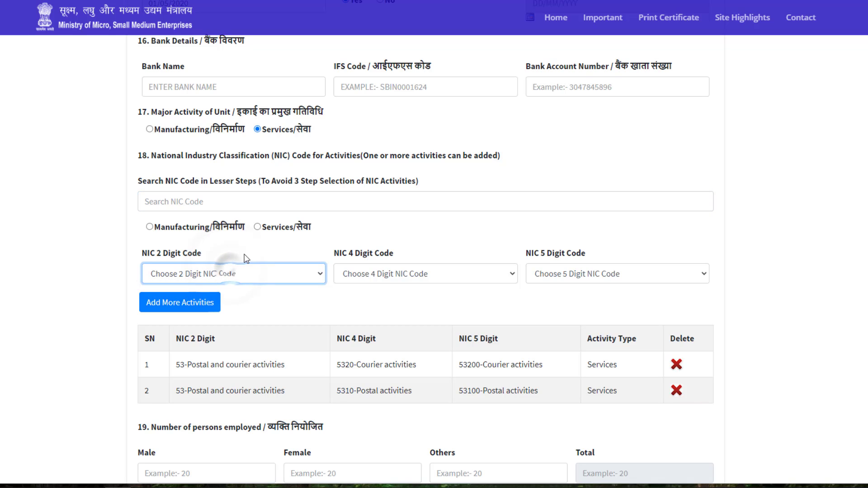
click(257, 226)
click(271, 278)
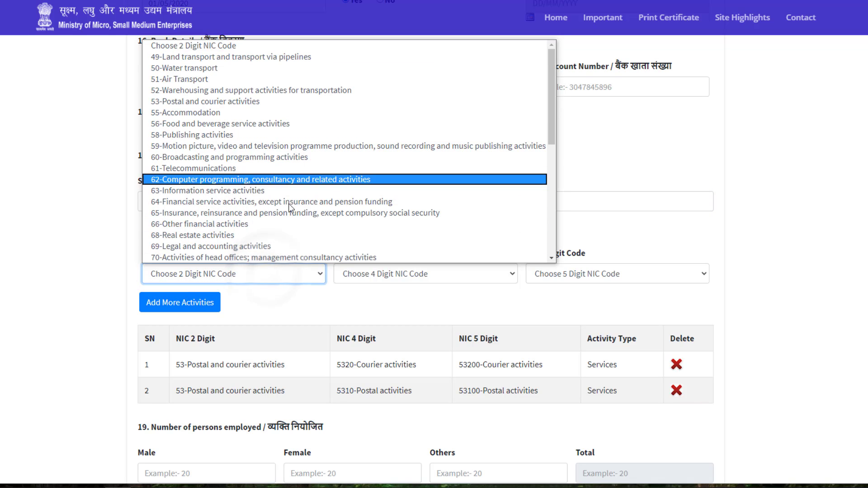
click(386, 276)
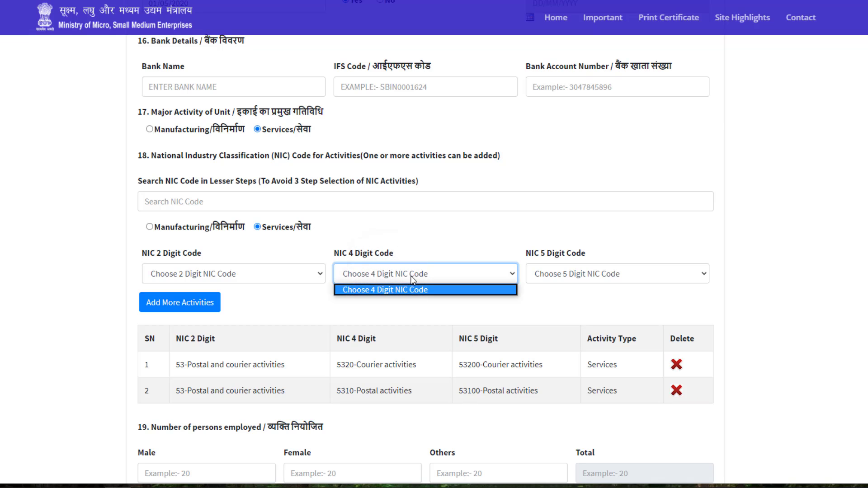
click(564, 272)
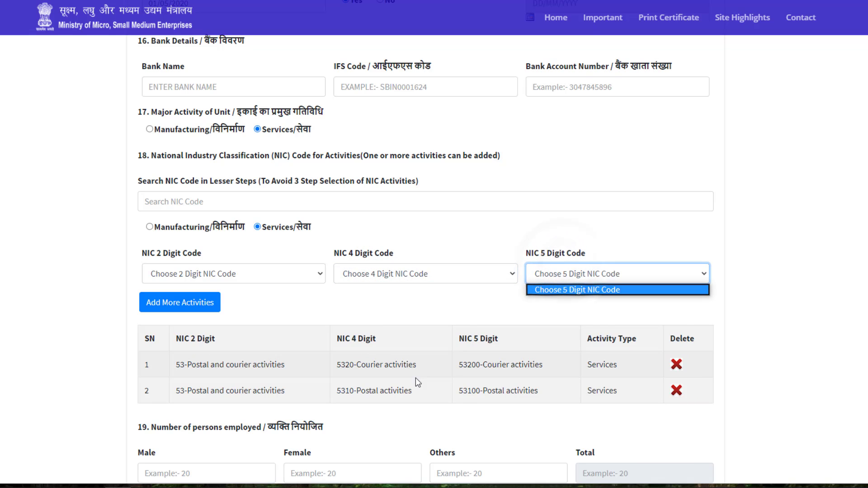
scroll(466, 426, down, 2)
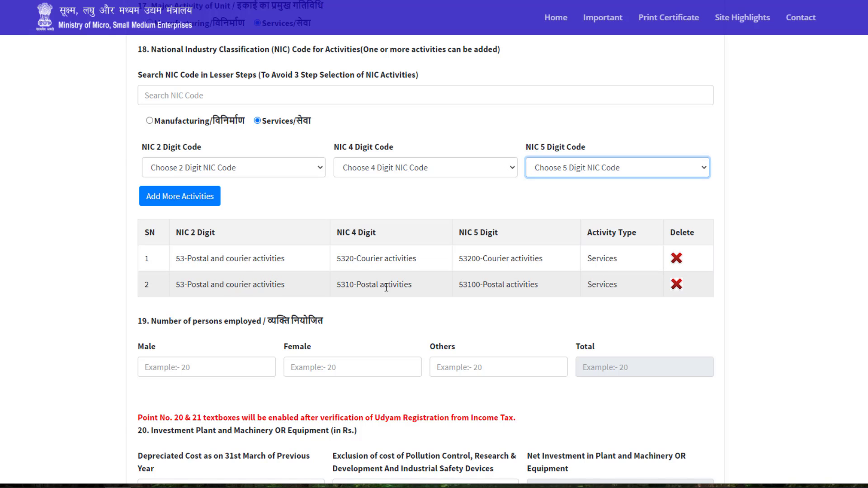
scroll(349, 274, down, 3)
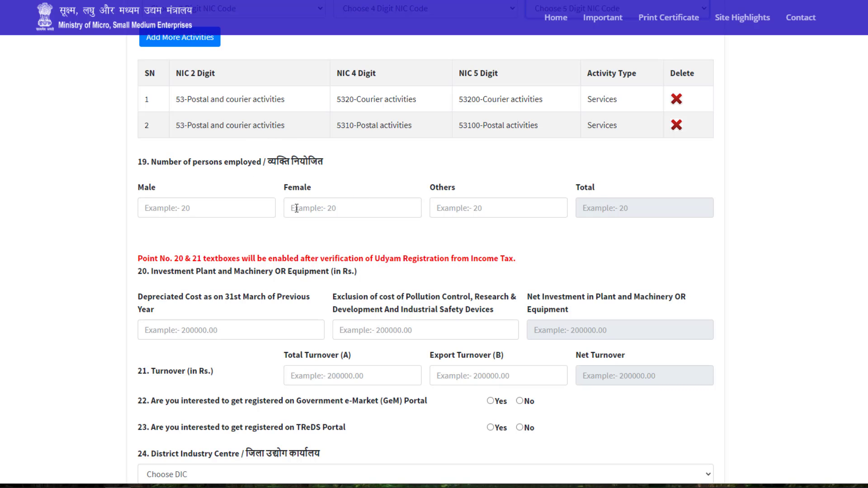
Enter 0 male and 1 female employees
click(203, 211)
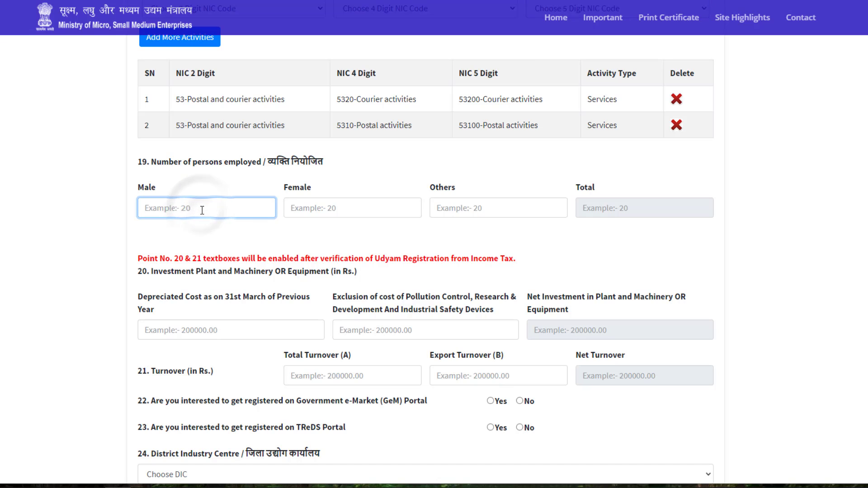
text(0)
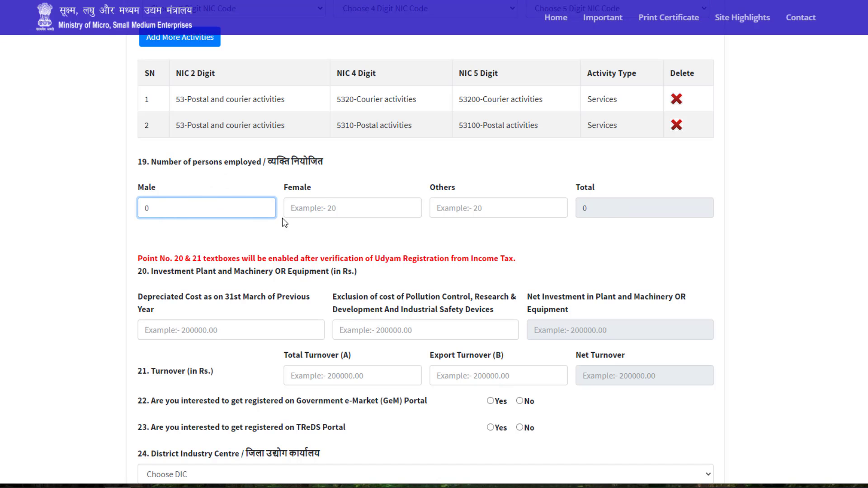
click(324, 199)
text(1)
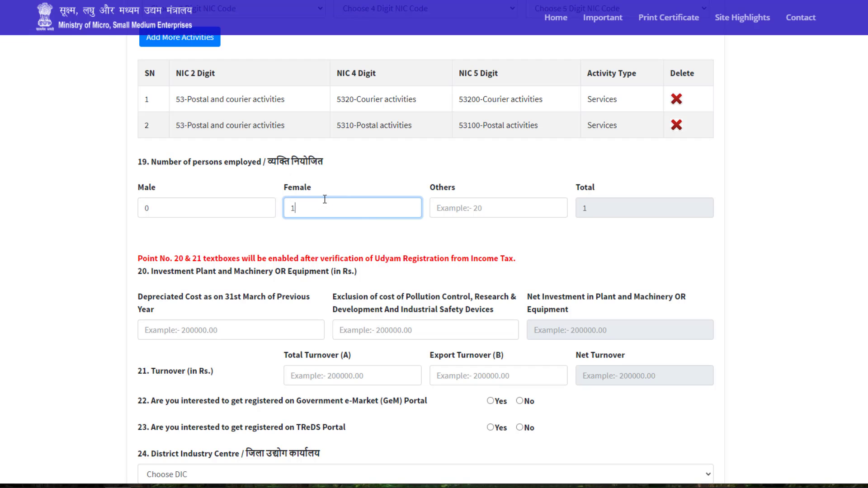
click(496, 195)
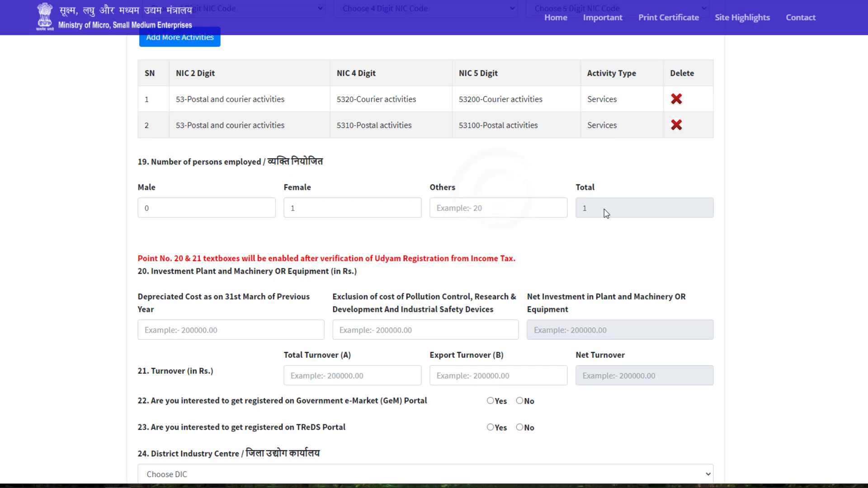
scroll(236, 217, down, 2)
Enter investment 500000 with 250000 exclusion, and turnover 10000000 with 500000 export
click(242, 226)
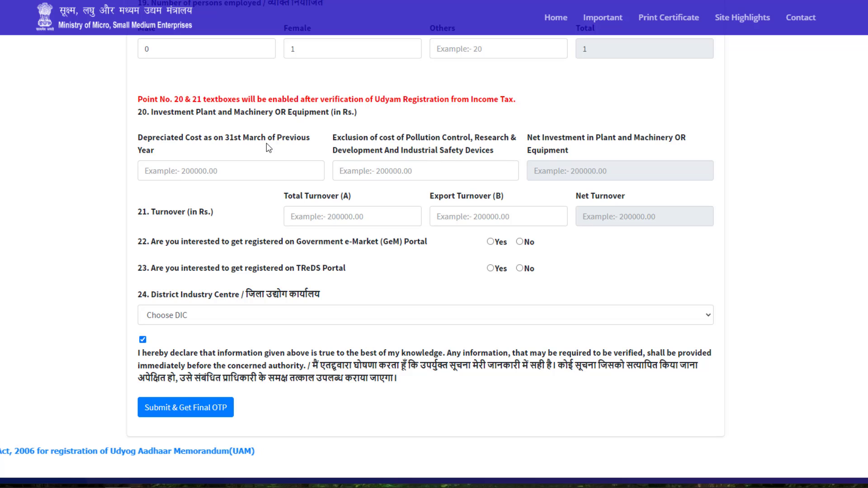
click(213, 172)
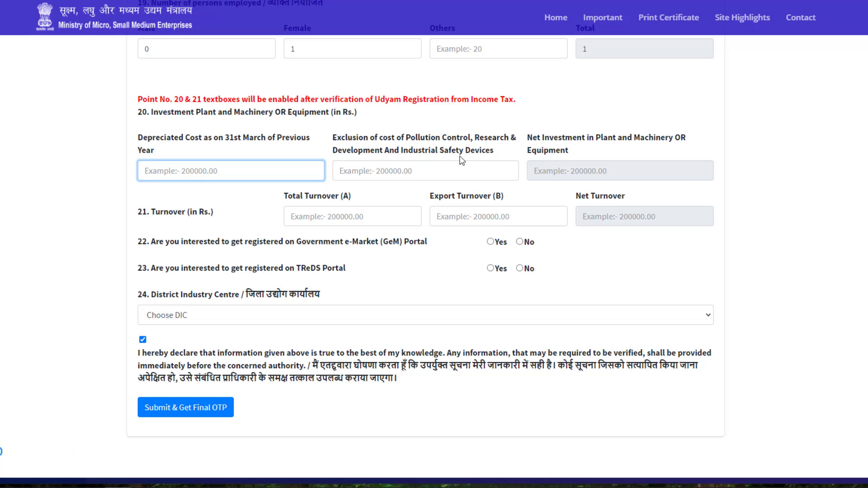
click(400, 173)
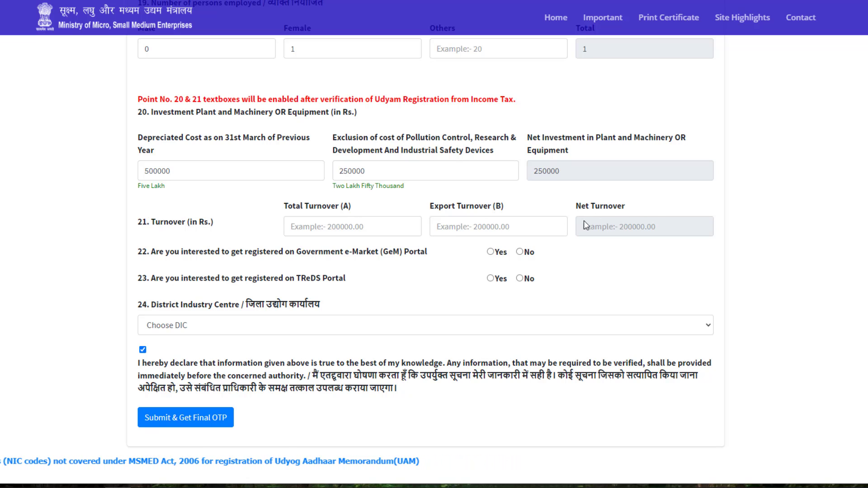
click(345, 226)
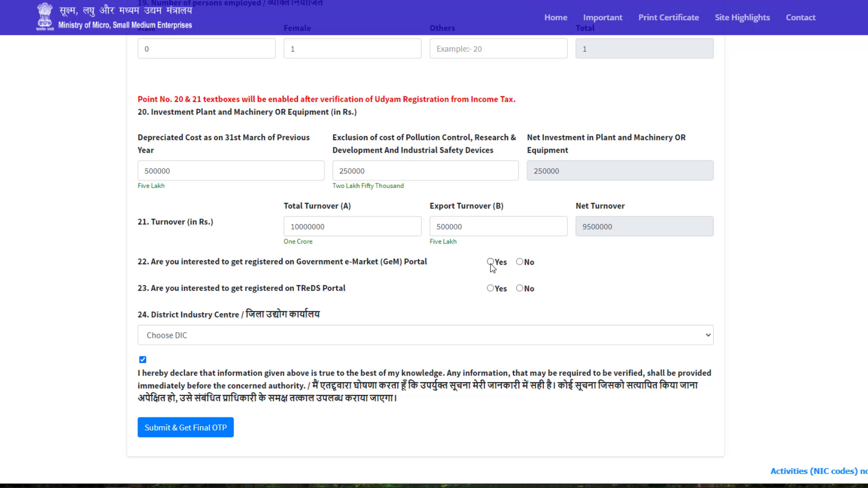
Answer No for GeM and TReDS portal registration
click(520, 262)
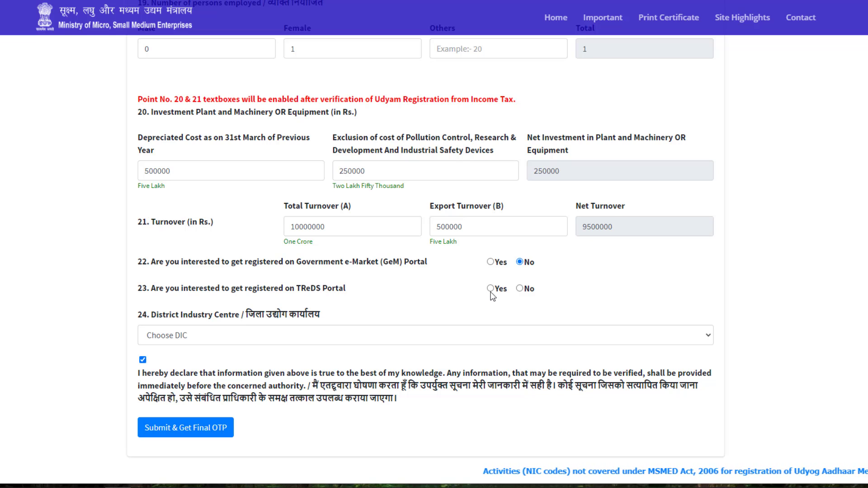
click(523, 289)
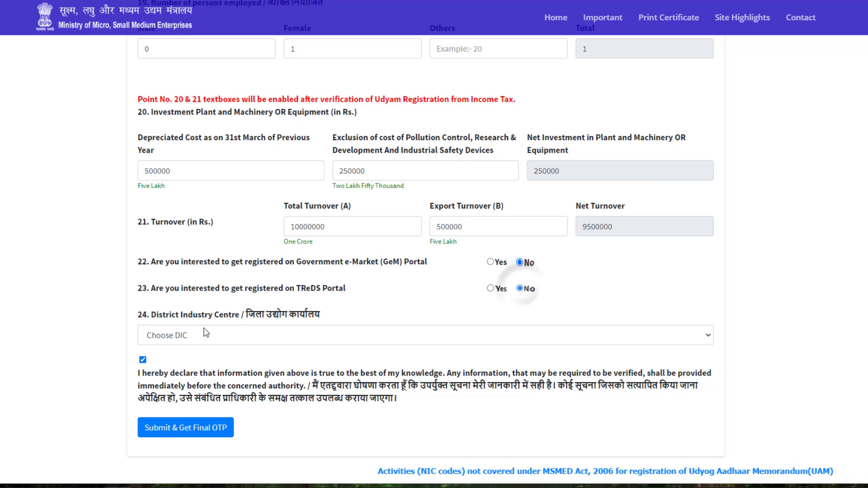
click(248, 337)
click(248, 337)
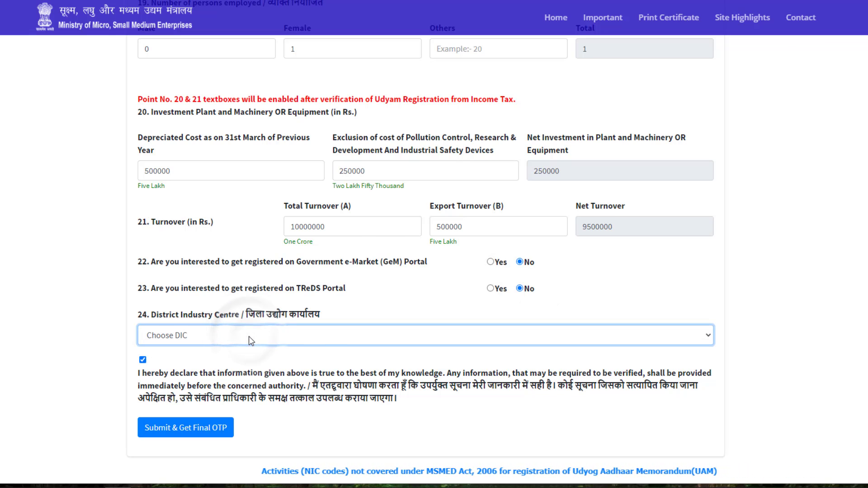
With DIC set to 1.BIJNOR, submit for the final OTP and confirm the data
scroll(150, 135, up, 15)
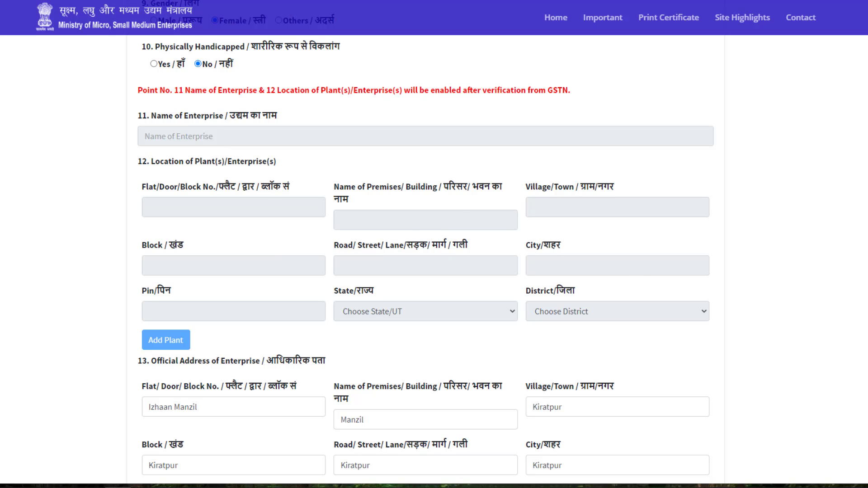
scroll(223, 342, down, 15)
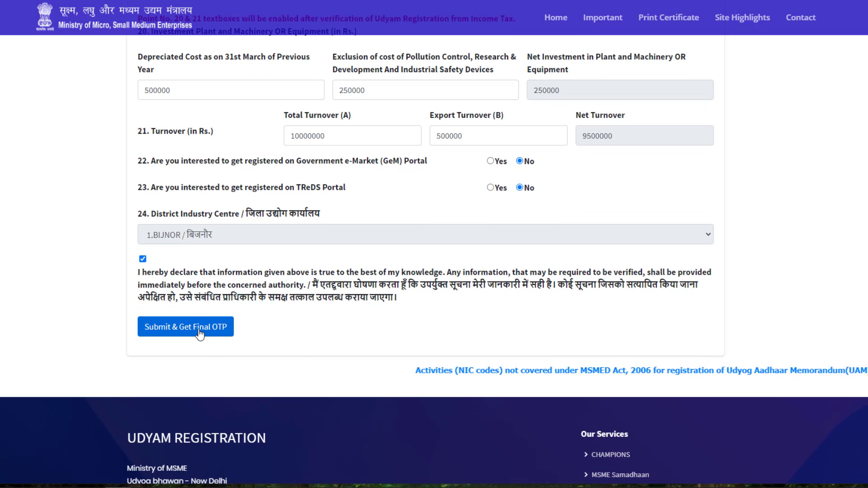
click(199, 333)
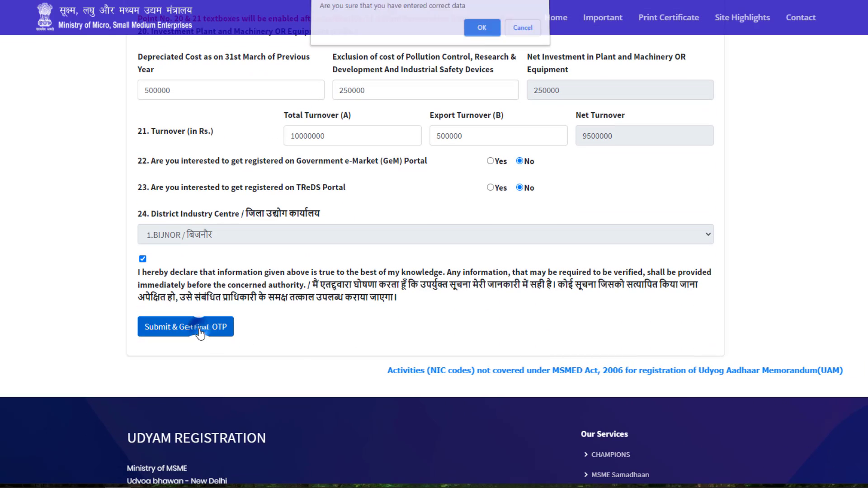
click(482, 33)
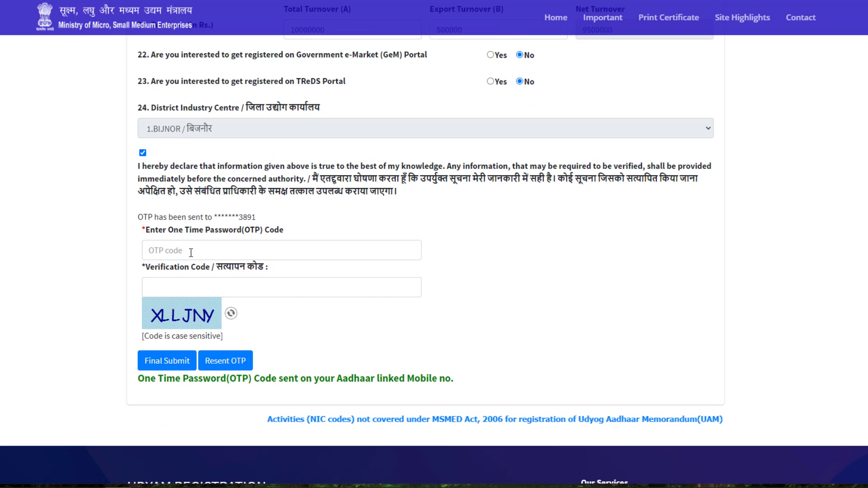
Enter the received OTP and the verification code, then make the final submission
click(191, 251)
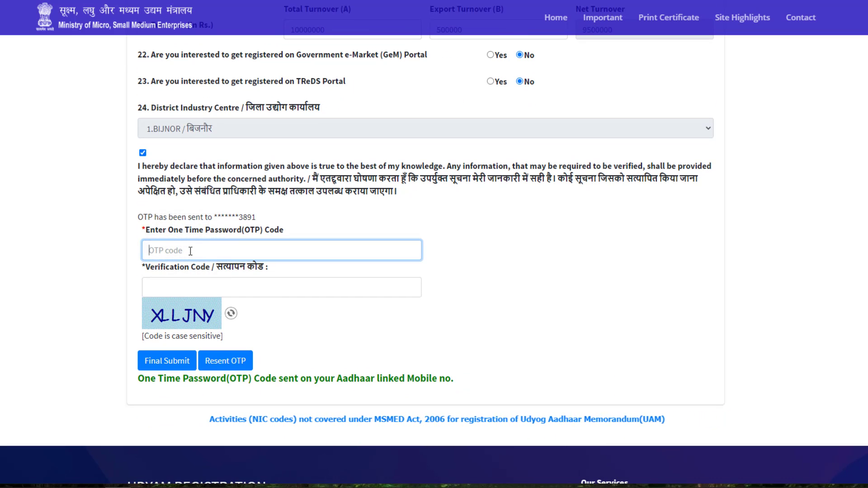
click(191, 281)
text(X)
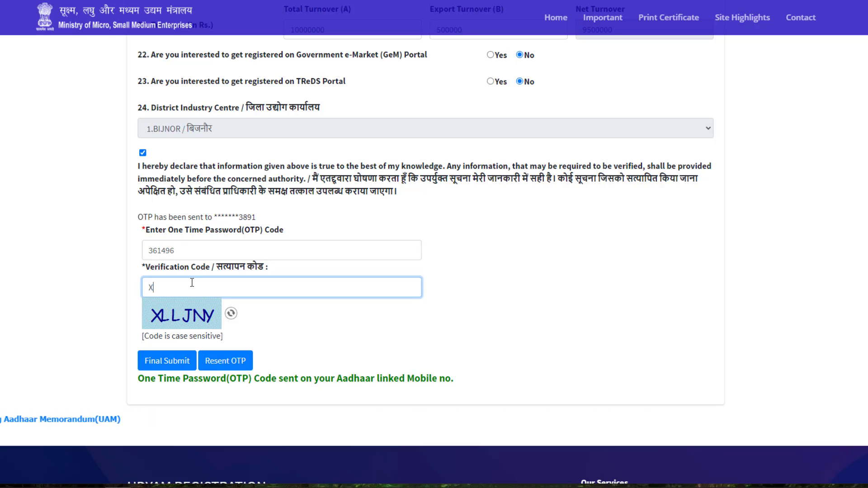
text(LLJNY)
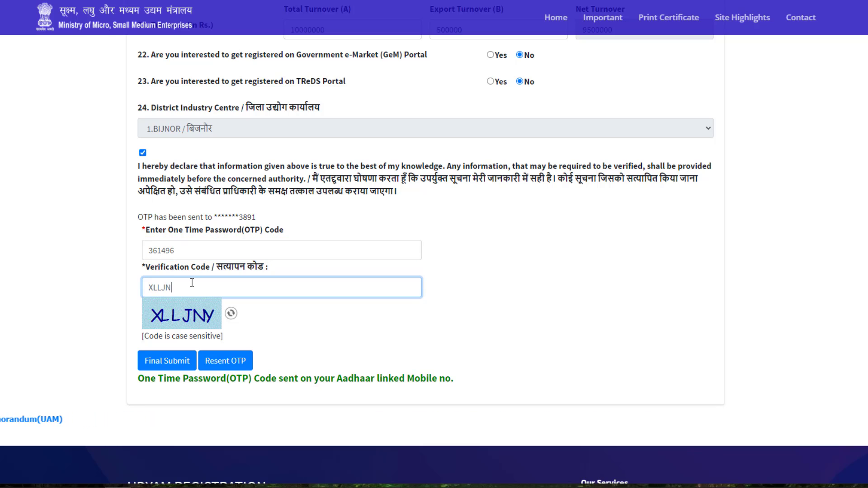
click(173, 361)
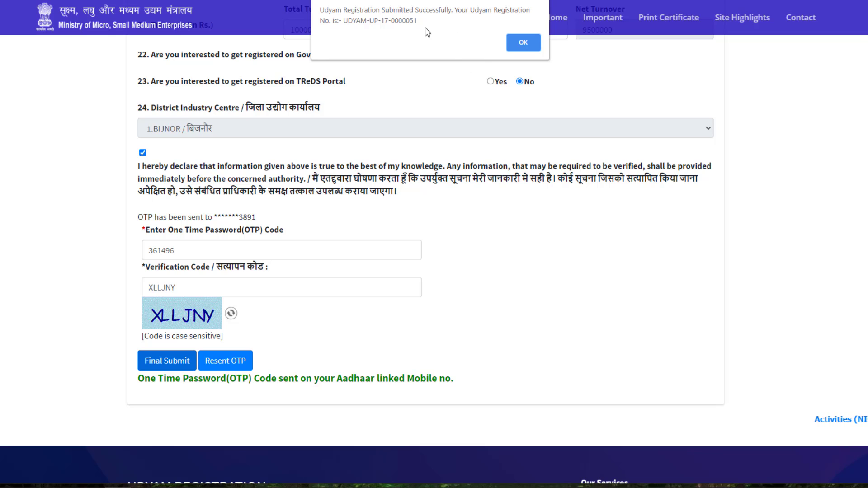
Copy the issued registration number and save the confirmation page as PDF
drag(420, 22, 345, 20)
key(ctrl+c)
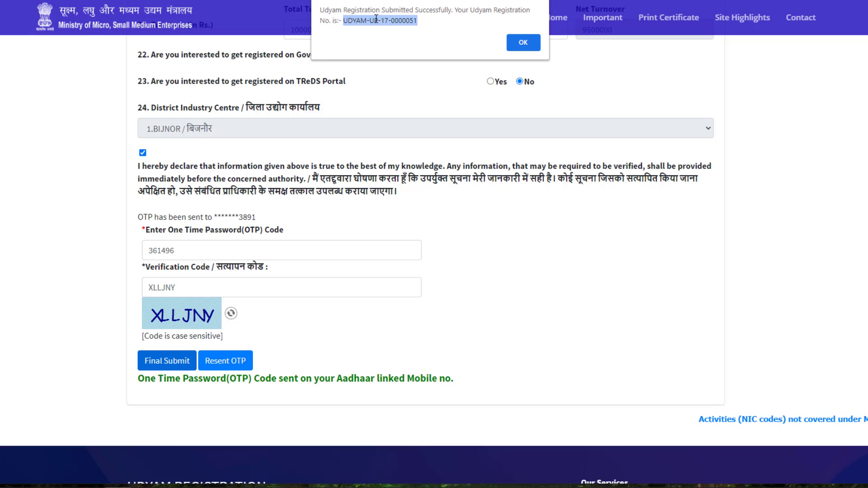
click(520, 42)
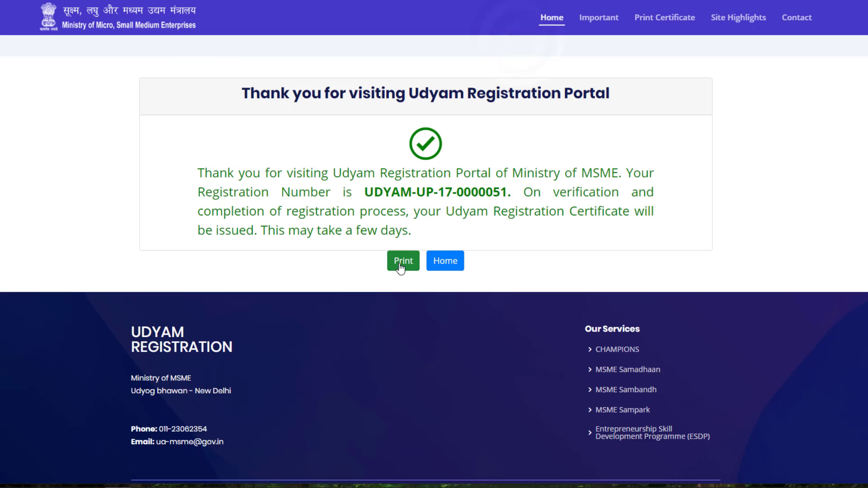
click(401, 259)
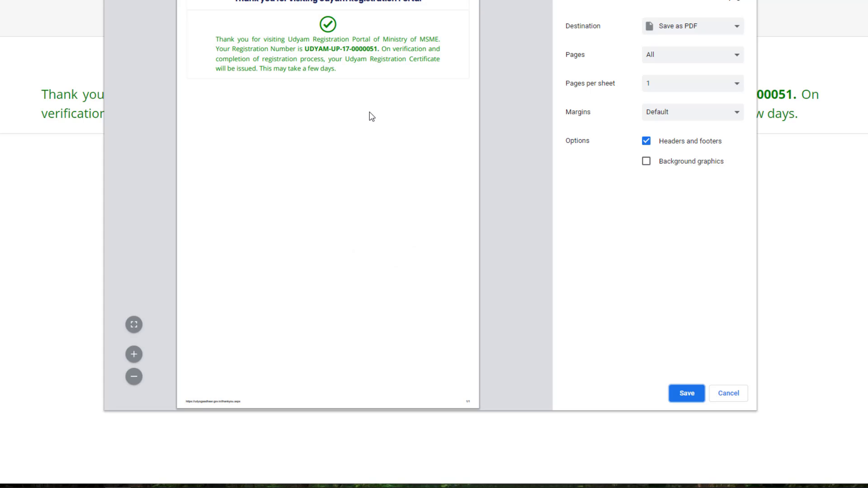
click(686, 394)
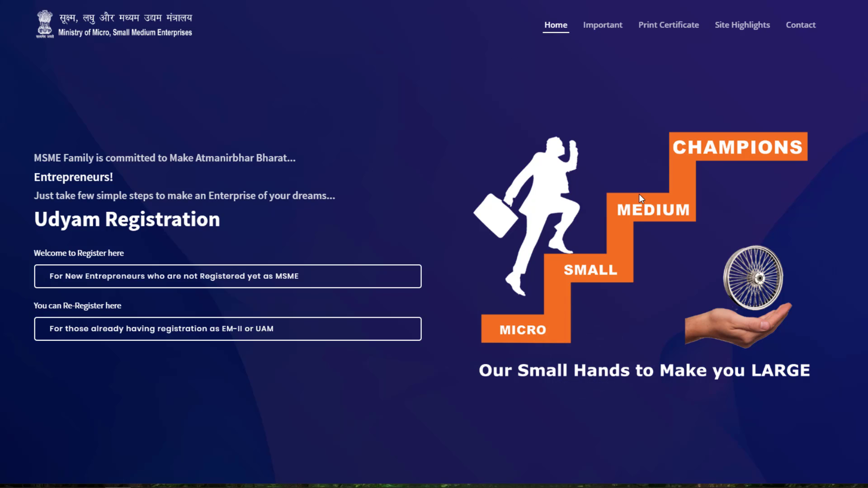
On Print Certificate, paste the registration number and validate it to request an OTP
click(673, 30)
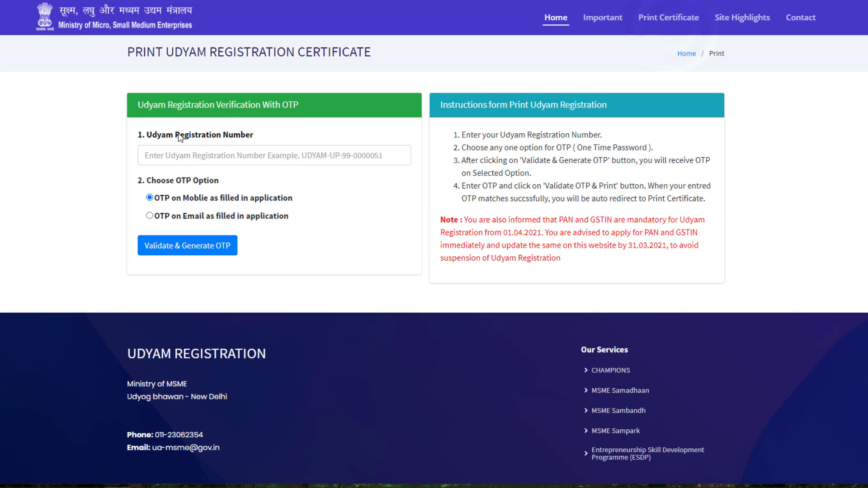
click(186, 155)
key(ctrl+v)
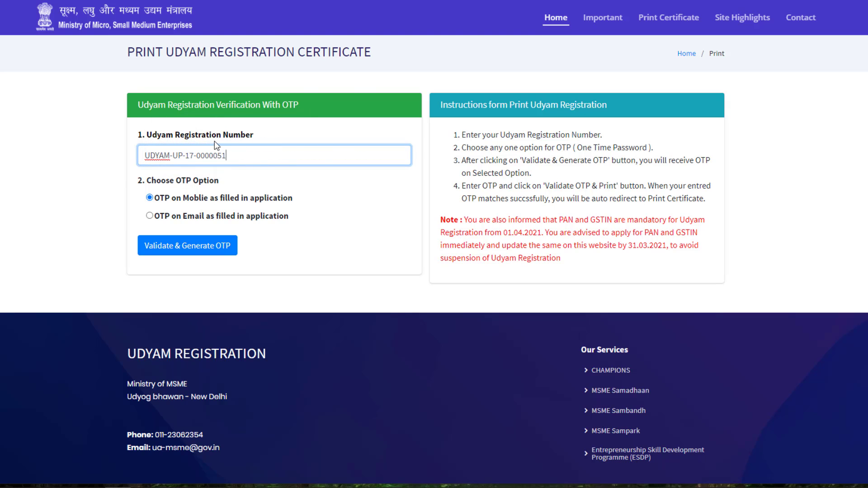
click(176, 247)
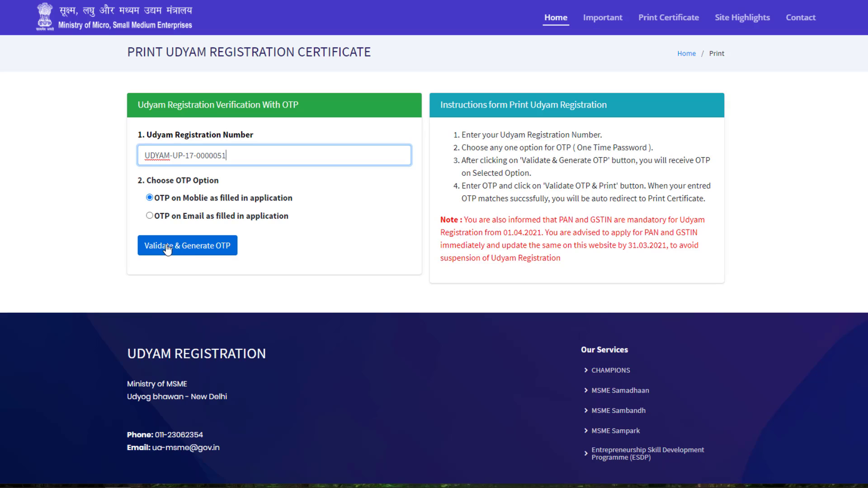
click(190, 248)
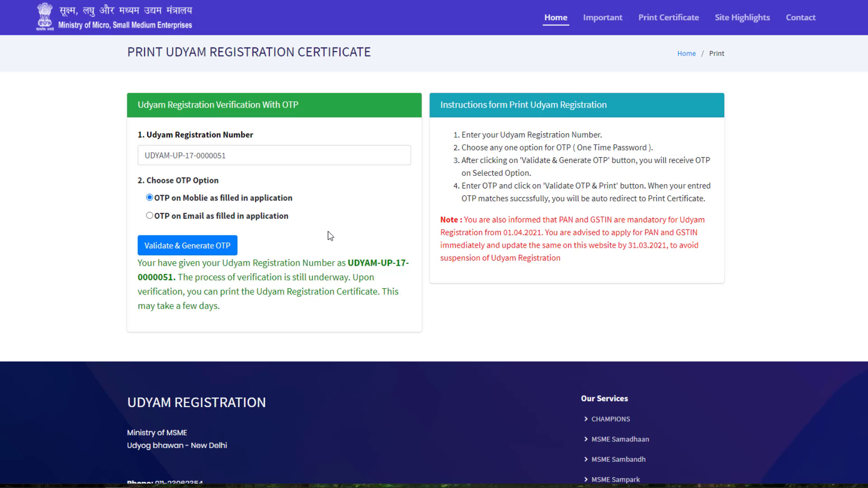
Return home, reopen Print Certificate and validate the pasted registration number again
click(167, 34)
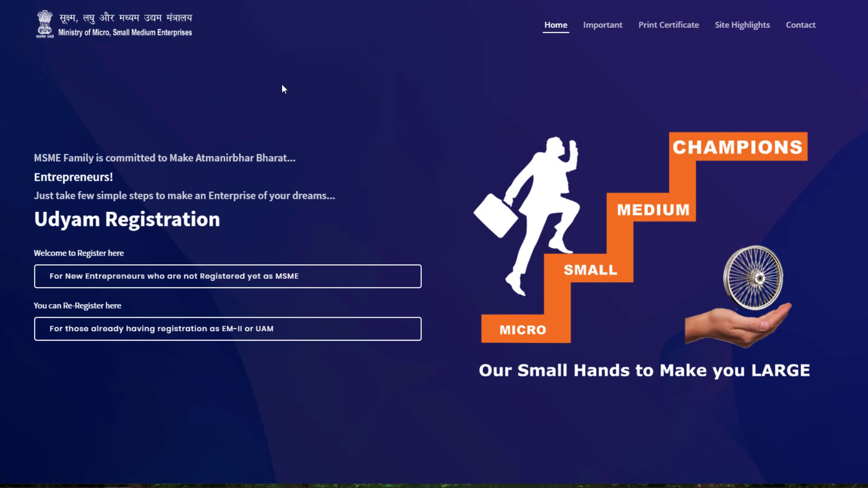
click(670, 29)
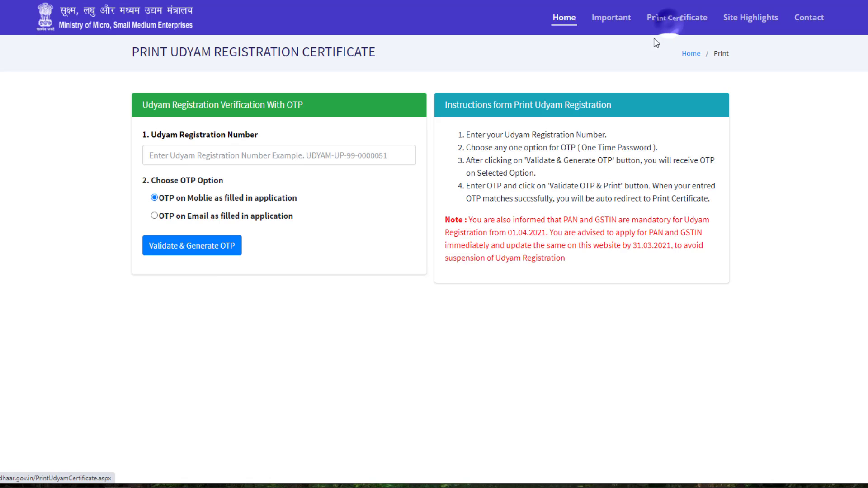
click(232, 155)
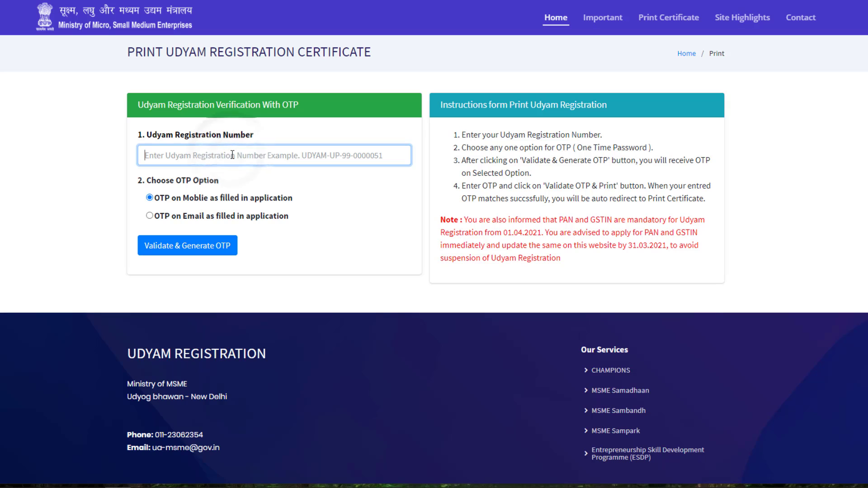
key(ctrl+v)
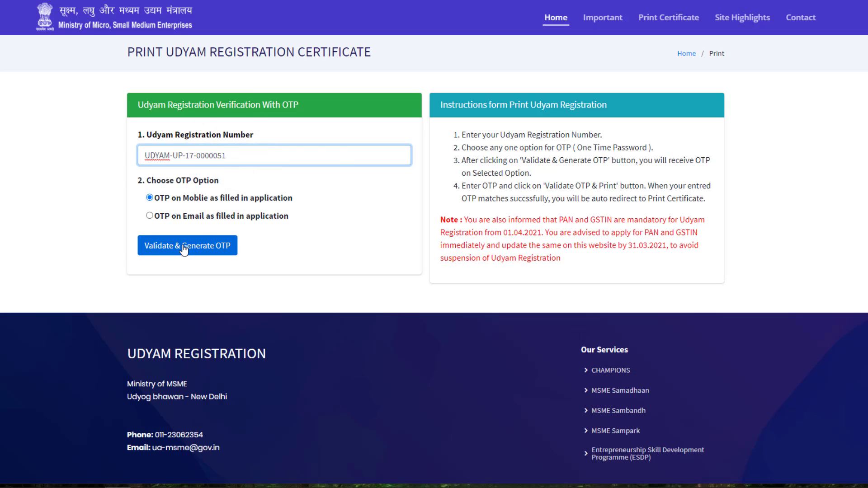
click(185, 248)
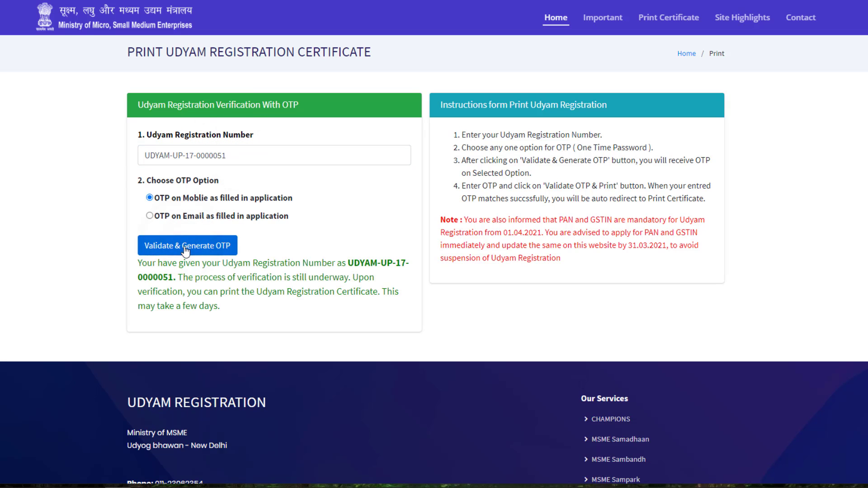